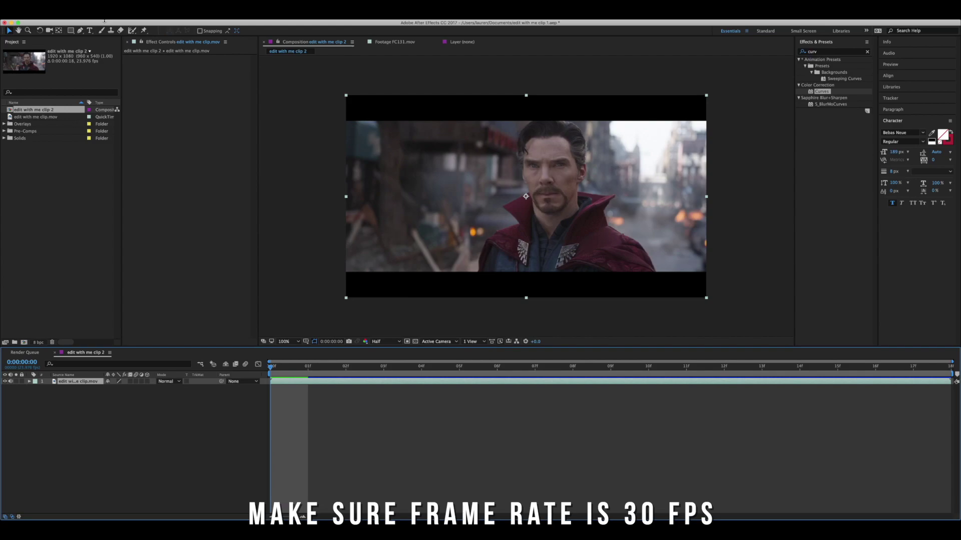
# Set the frame rate of composition "edit with me clip 2" to 30 frames per second
pyautogui.click(115, 36)
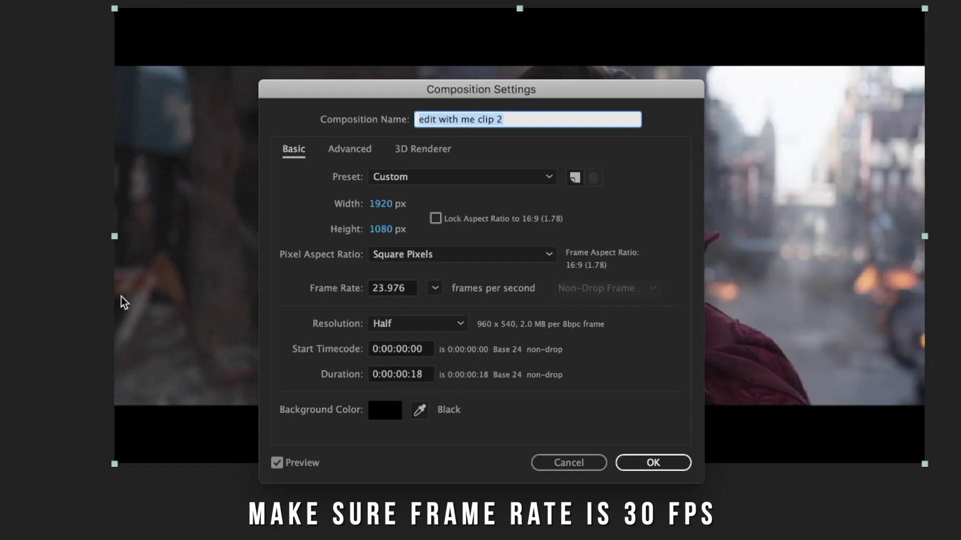
pyautogui.click(404, 289)
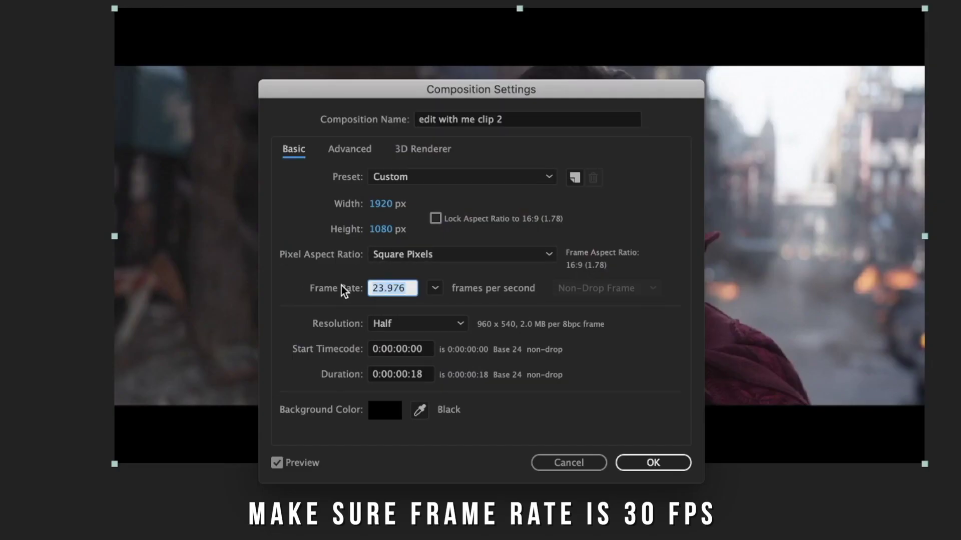
pyautogui.write('30')
pyautogui.press('Return')
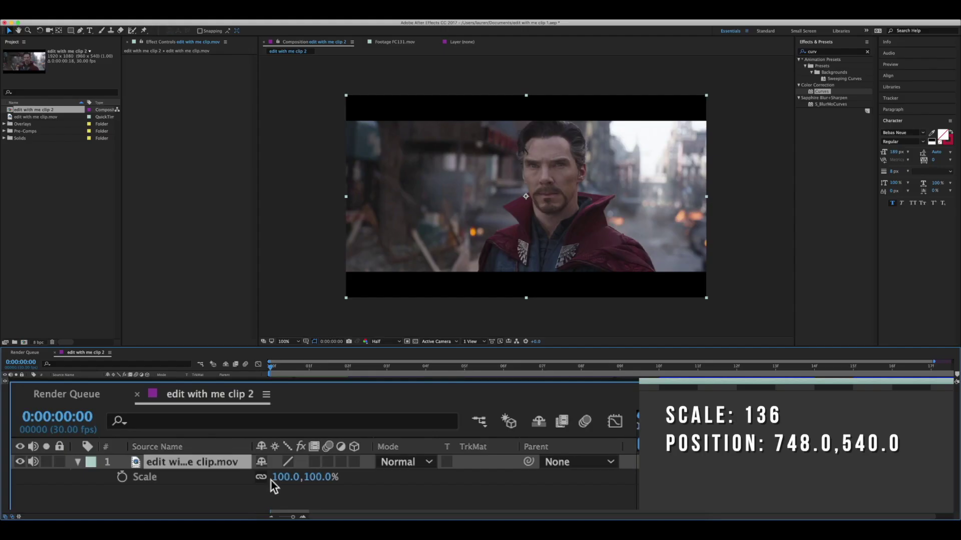
# Scale the clip layer to 136% and set its horizontal position to 748
pyautogui.click(281, 478)
pyautogui.write('136')
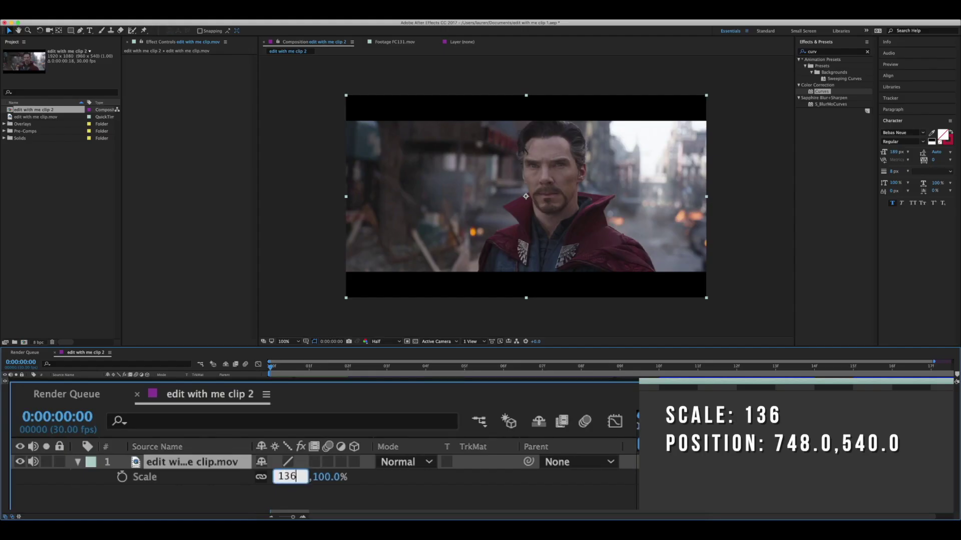
pyautogui.press('Return')
pyautogui.press('p')
pyautogui.click(274, 477)
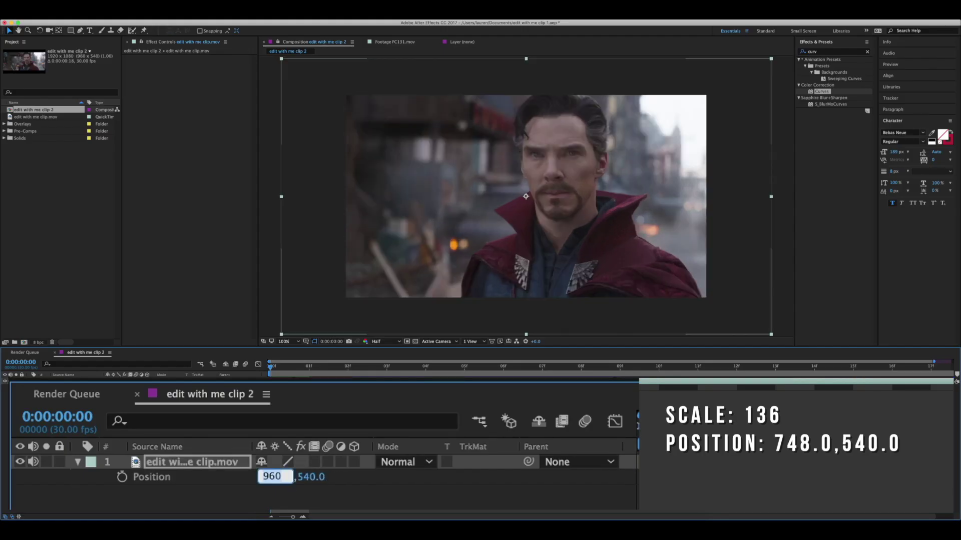
pyautogui.write('748')
pyautogui.press('Return')
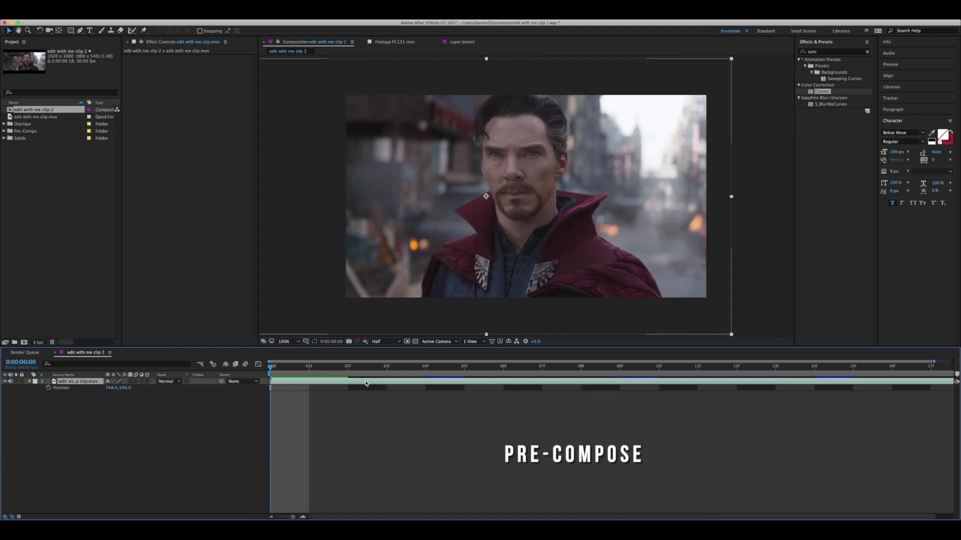
# Pre-compose the scaled clip layer, moving all attributes into the new composition
pyautogui.rightClick(383, 385)
pyautogui.click(407, 454)
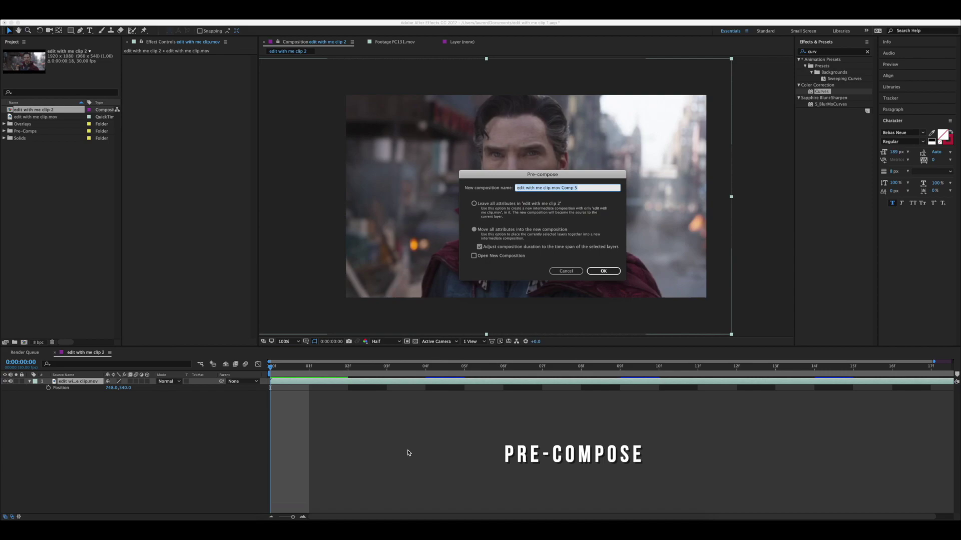
pyautogui.click(604, 271)
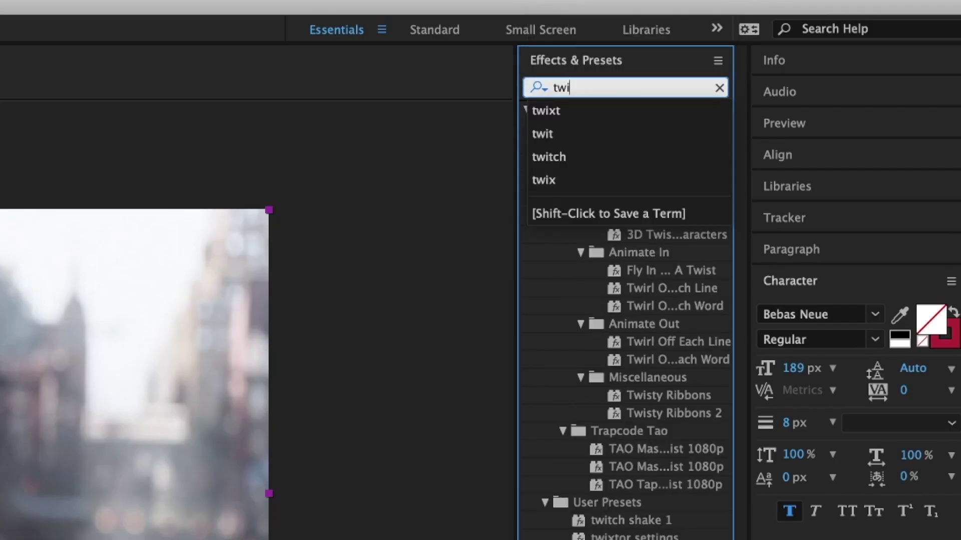
# Search the effects for "twixt" and apply the "twixtor settings" preset to the pre-composed clip
pyautogui.write('xt')
pyautogui.moveTo(630, 146); pyautogui.dragTo(466, 382)
pyautogui.click(155, 245)
pyautogui.press('Return')
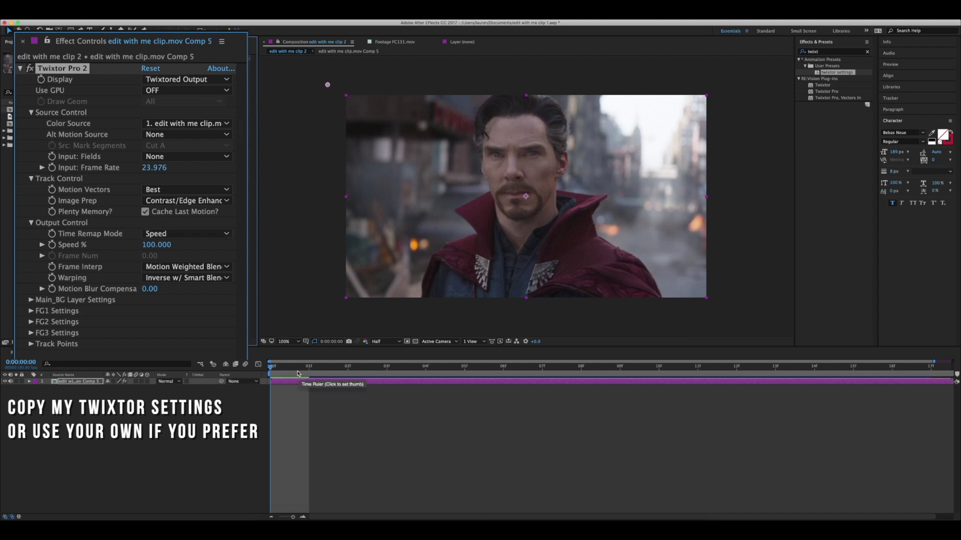
# Keyframe the Twixtor Speed % at 450 on frame 0 and 70 on frame 2
pyautogui.click(158, 245)
pyautogui.write('450')
pyautogui.press('Return')
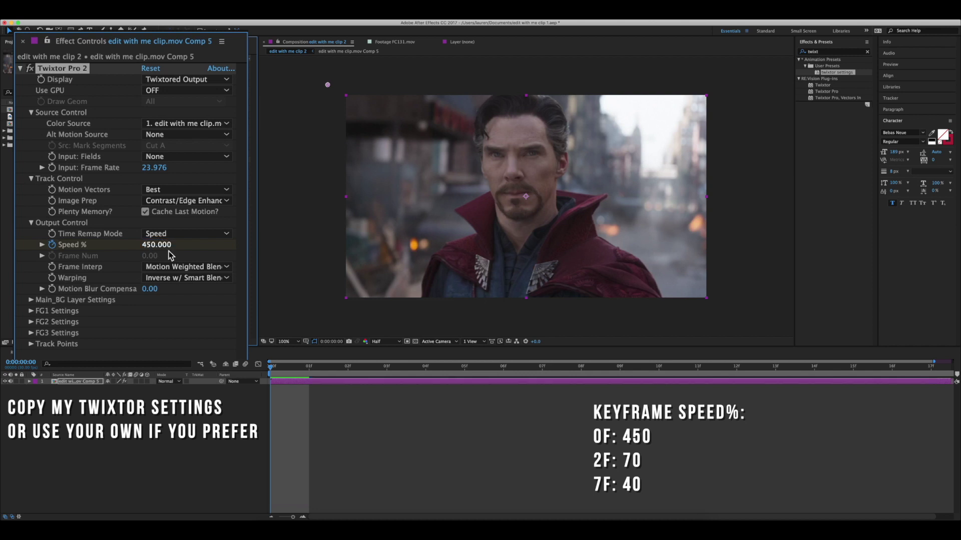
pyautogui.click(347, 368)
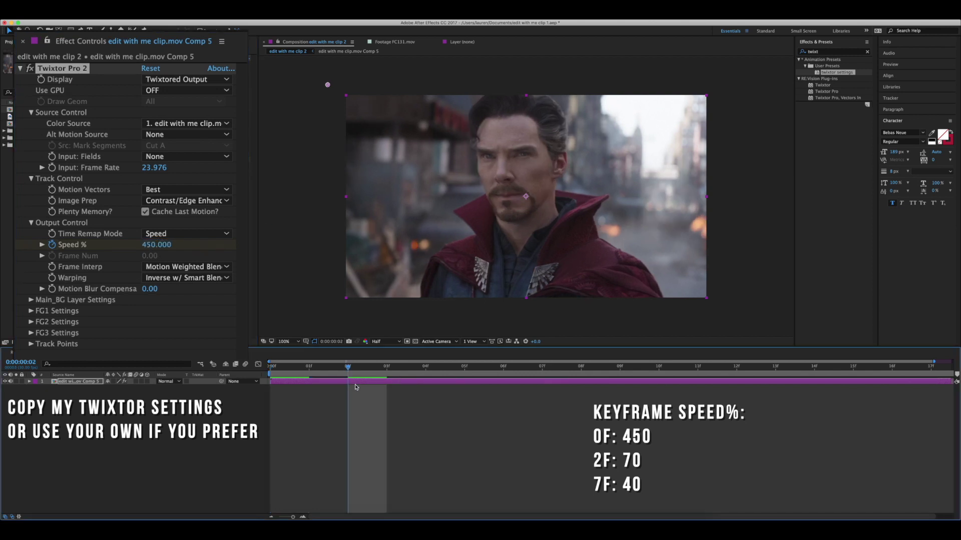
pyautogui.click(156, 245)
pyautogui.write('70')
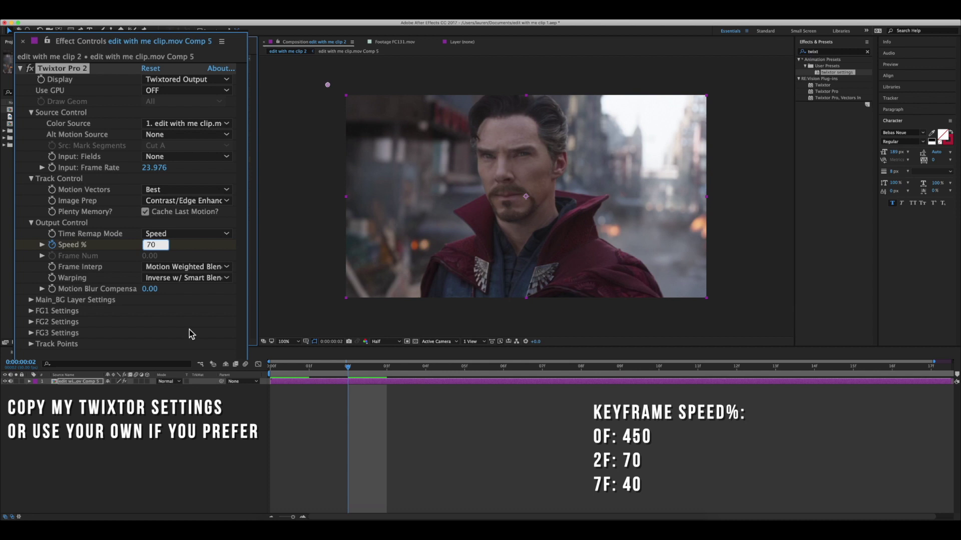
pyautogui.press('Return')
# Keyframe the Twixtor Speed % at 40 on frame 7 and preview the clip from the start
pyautogui.click(542, 369)
pyautogui.click(162, 248)
pyautogui.write('40')
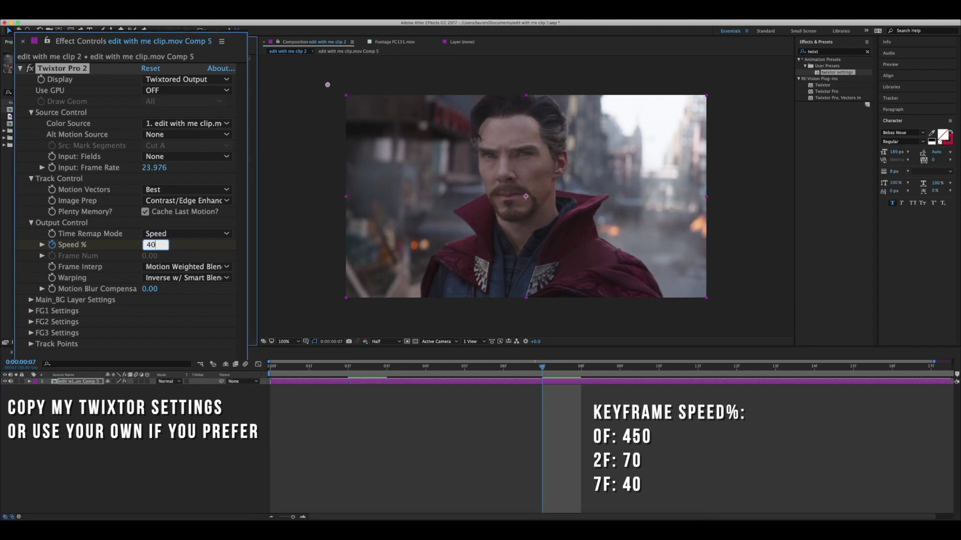
pyautogui.press('Return')
pyautogui.click(270, 369)
pyautogui.press('space')
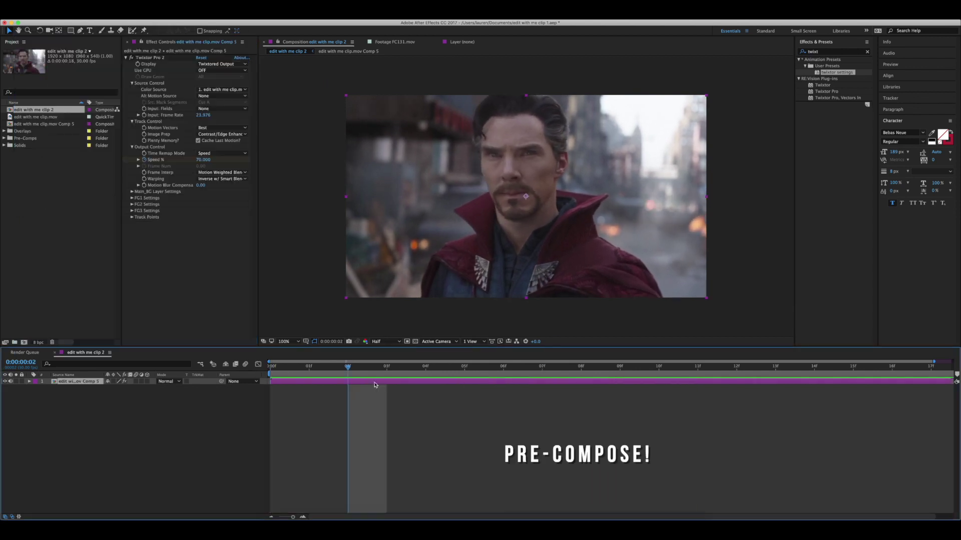
# Pre-compose the Twixtor layer, moving all attributes into the new composition
pyautogui.rightClick(375, 381)
pyautogui.click(410, 456)
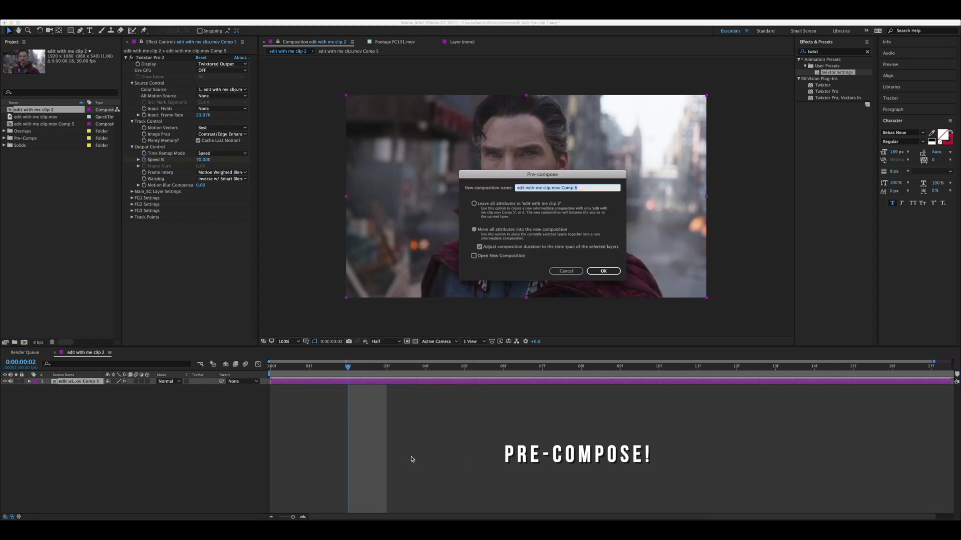
pyautogui.click(603, 271)
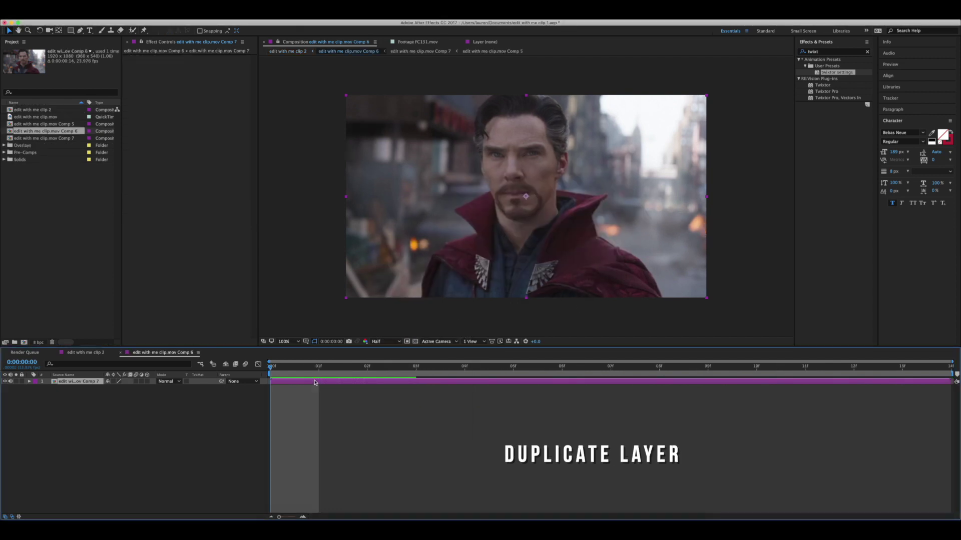
# Duplicate the nested clip layer and paint a Roto Brush selection over the character on the upper copy
pyautogui.hotkey('ctrl', 'd')
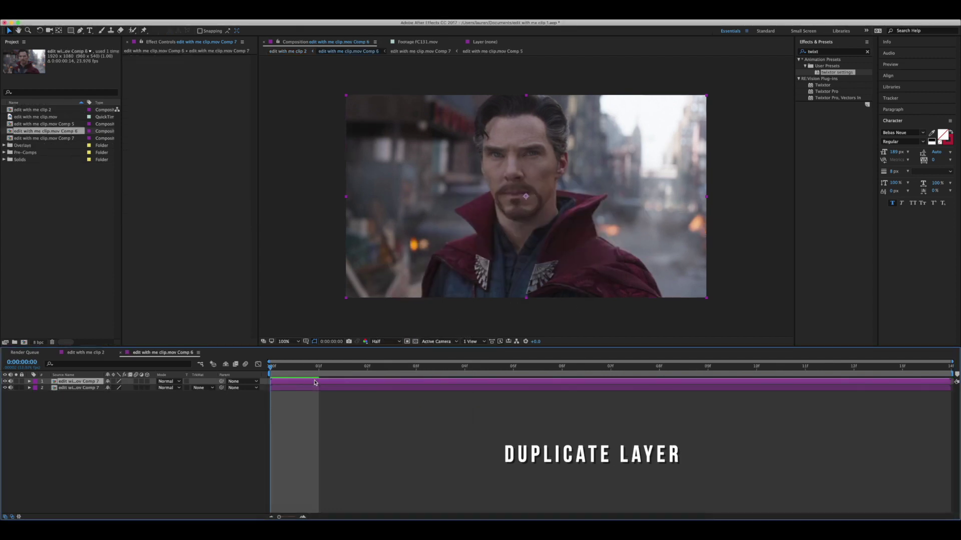
pyautogui.click(133, 31)
pyautogui.doubleClick(515, 199)
pyautogui.moveTo(475, 192)
pyautogui.mouseDown()
pyautogui.moveTo(489, 208)
pyautogui.moveTo(470, 200)
pyautogui.moveTo(450, 233)
pyautogui.mouseUp()
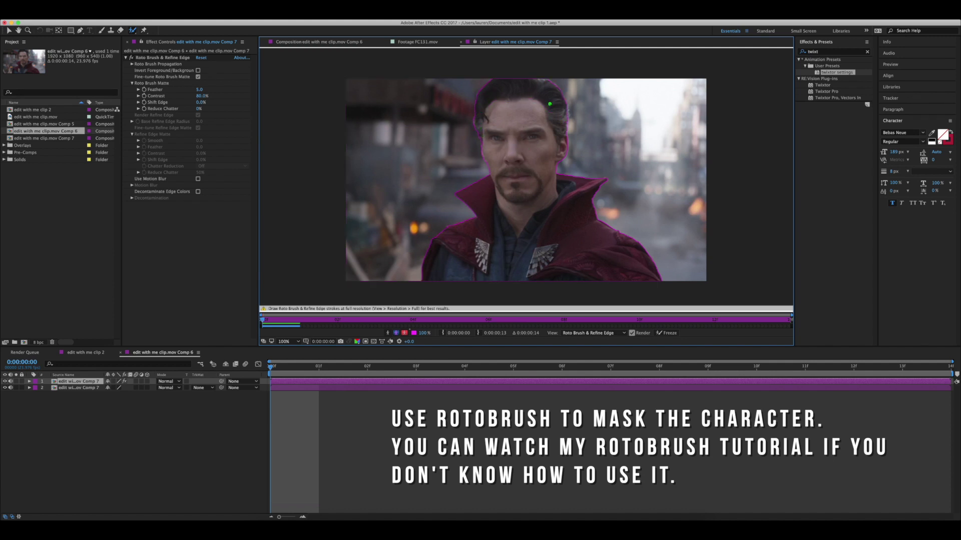
# Paint Refine Edge strokes along both sides of the character's hair
pyautogui.moveTo(479, 135); pyautogui.dragTo(473, 102)
pyautogui.moveTo(548, 83)
pyautogui.mouseDown()
pyautogui.moveTo(567, 106)
pyautogui.moveTo(566, 133)
pyautogui.mouseUp()
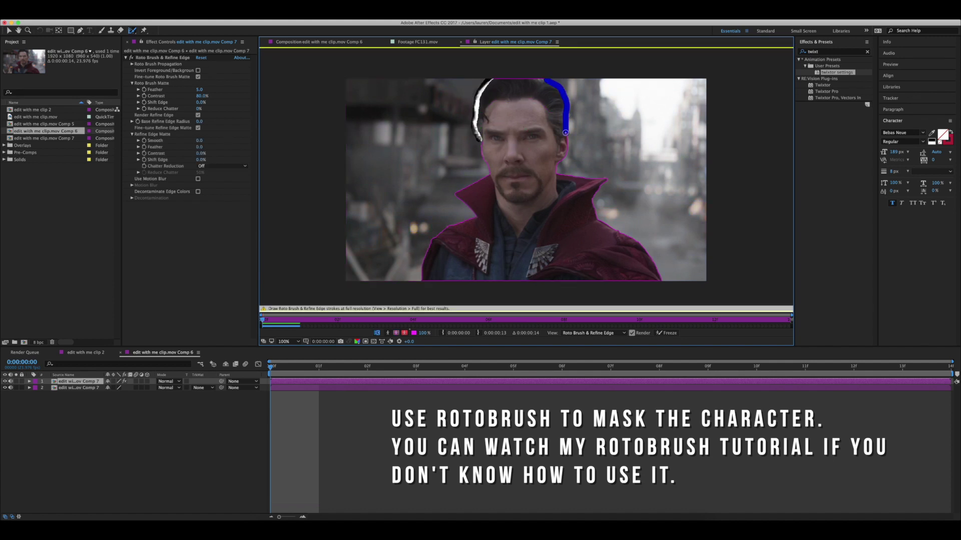
# Propagate the Roto Brush matte through the clip up to frame 12
pyautogui.click(341, 322)
pyautogui.click(414, 322)
pyautogui.hotkey('alt', 'w')
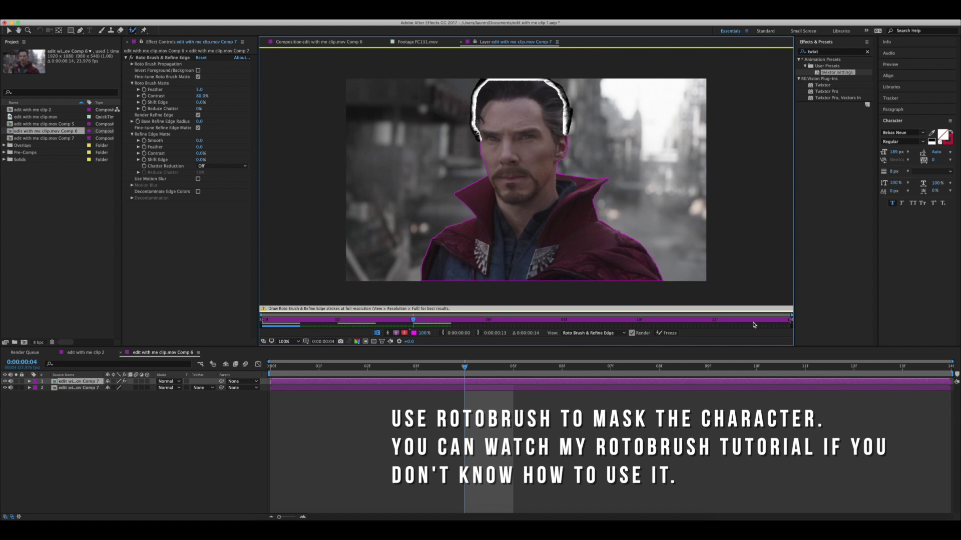
pyautogui.press('pagedown')
pyautogui.press('pagedown')
pyautogui.press('pagedown')
pyautogui.press('pagedown')
pyautogui.press('pagedown')
pyautogui.press('pagedown')
pyautogui.press('pagedown')
pyautogui.press('pagedown')
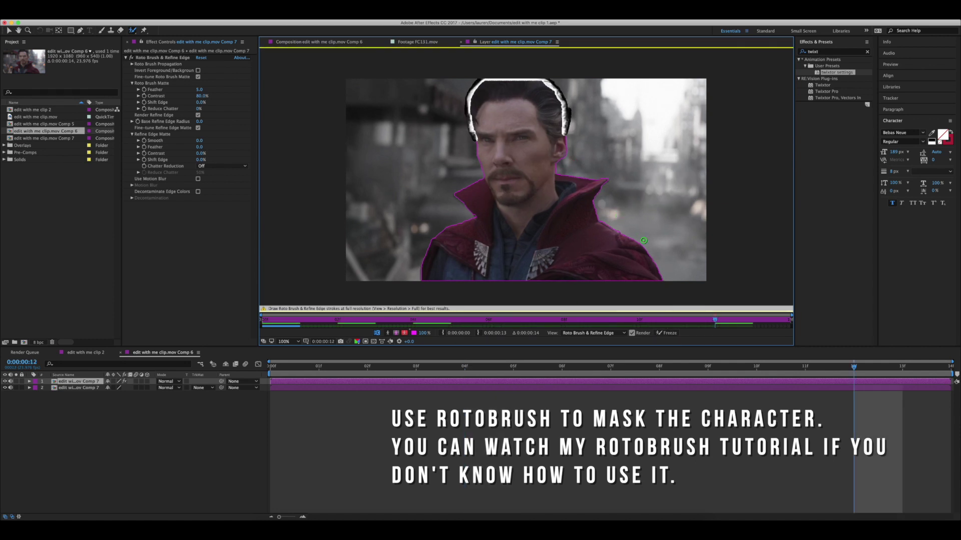
# Hide the lower layer and refine the character's matte: feather 9.2, shift edge -20%, reduce chatter 62%, refine-edge feather 4.6
pyautogui.click(319, 42)
pyautogui.click(319, 367)
pyautogui.click(5, 388)
pyautogui.moveTo(199, 90); pyautogui.dragTo(212, 90)
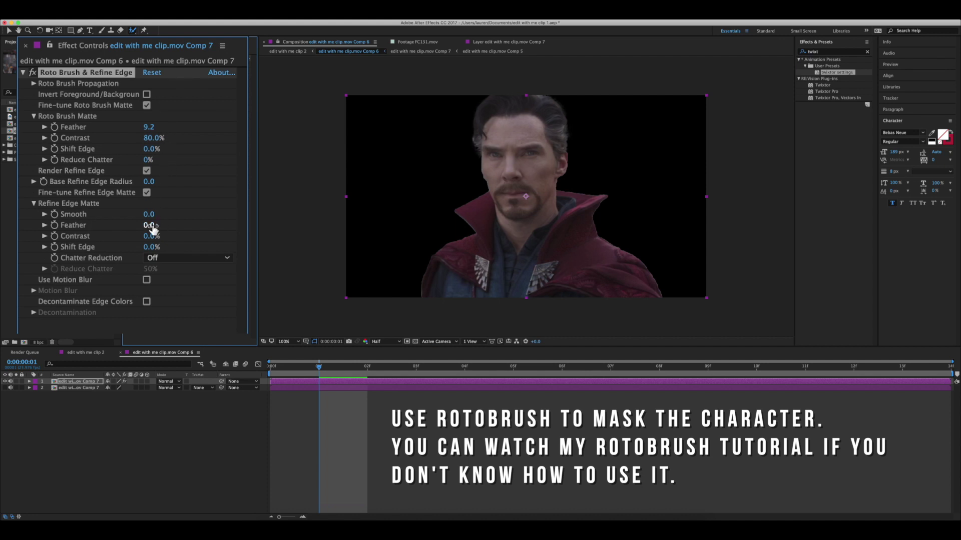
pyautogui.moveTo(189, 227); pyautogui.dragTo(180, 226)
pyautogui.moveTo(149, 152)
pyautogui.mouseDown()
pyautogui.moveTo(136, 150)
pyautogui.moveTo(178, 153)
pyautogui.mouseUp()
pyautogui.moveTo(146, 236); pyautogui.dragTo(150, 238)
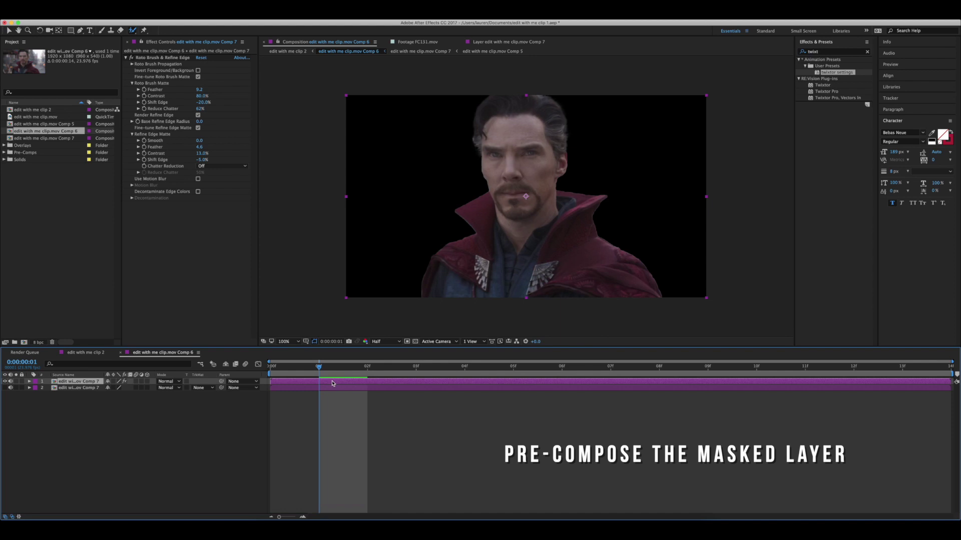
# Pre-compose the masked character layer and show the background layer again
pyautogui.rightClick(332, 383)
pyautogui.click(373, 455)
pyautogui.click(603, 272)
pyautogui.click(11, 388)
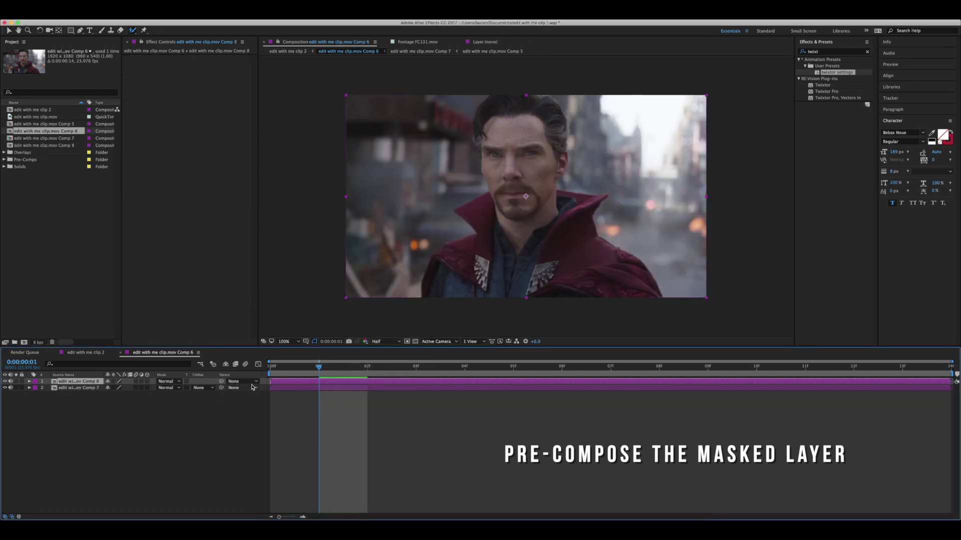
# Search the effects for "halfto" and apply S_HalfTone to the background layer
pyautogui.click(305, 390)
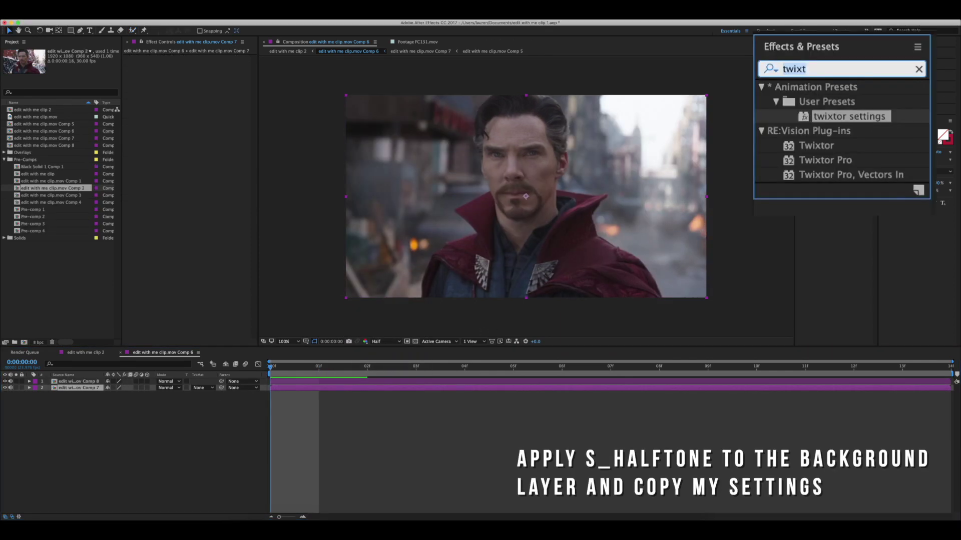
pyautogui.write('halfto')
pyautogui.moveTo(844, 163); pyautogui.dragTo(369, 388)
# Set the S_HalfTone Dots Frequency to 369 and Dots Lighten to -0.06
pyautogui.click(158, 132)
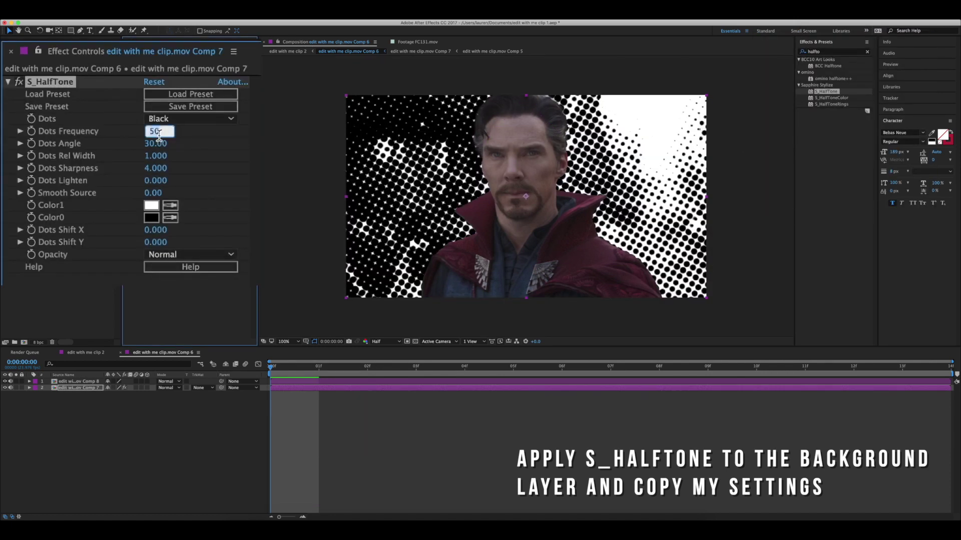
pyautogui.press('Return')
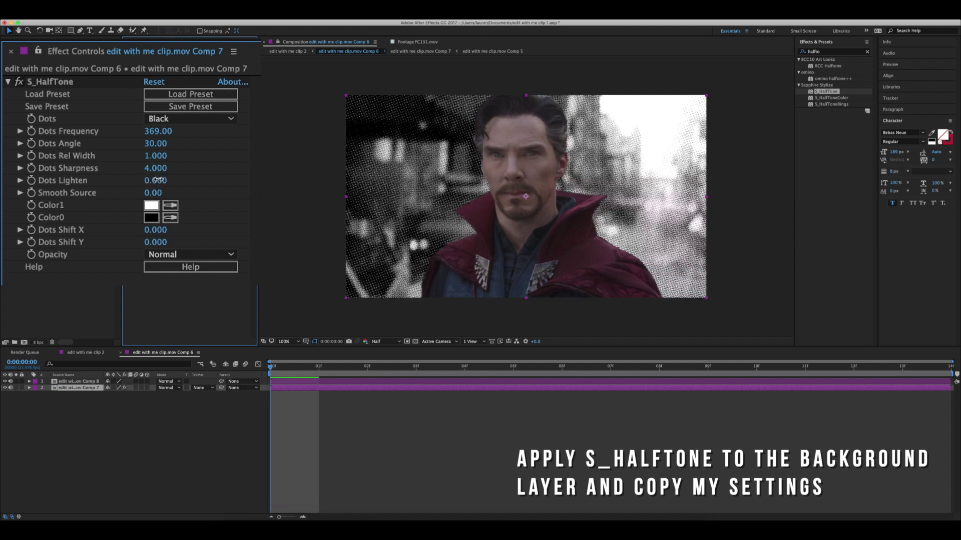
pyautogui.click(158, 180)
pyautogui.write('-0.06')
pyautogui.press('Return')
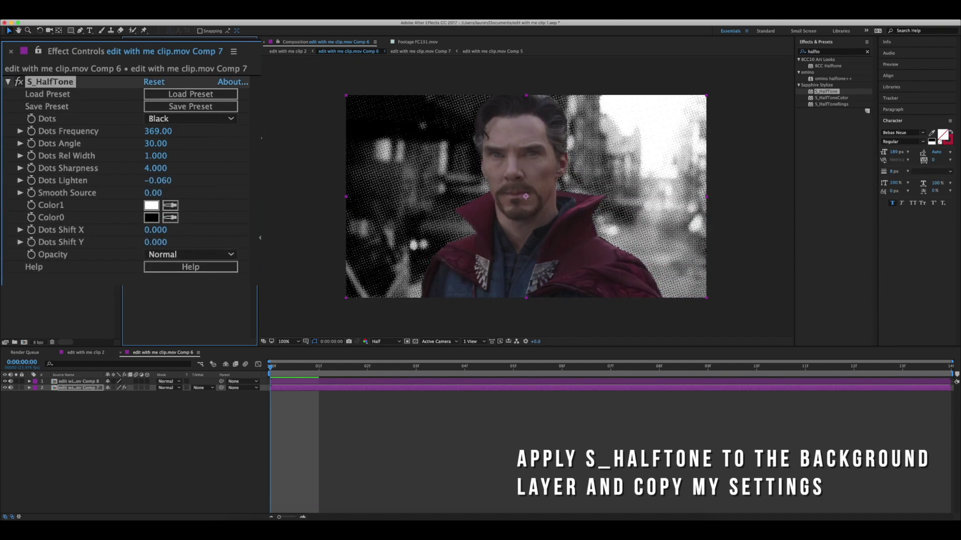
# Set the halftone's Color1 to D6DFF6 and Color0 to 171C25
pyautogui.click(150, 206)
pyautogui.write('D6DFF6')
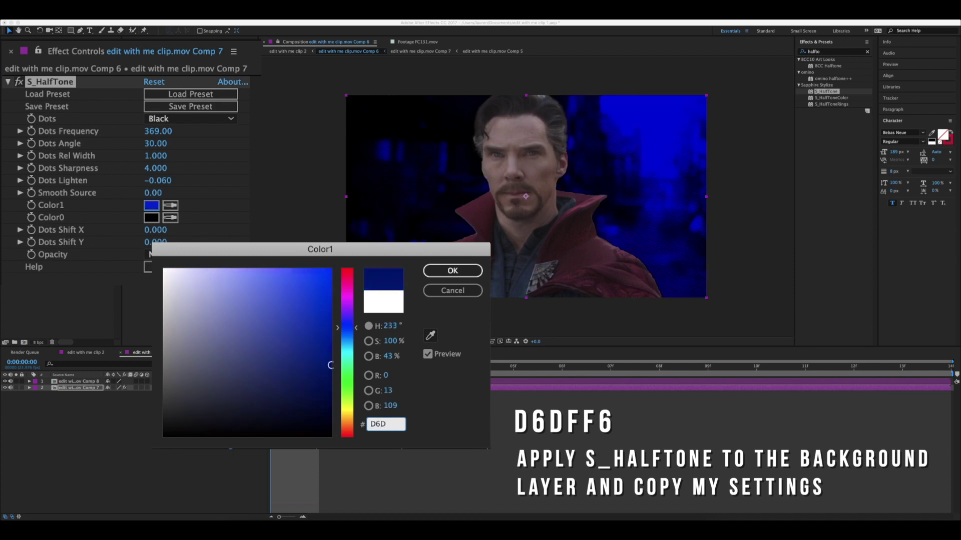
pyautogui.click(453, 271)
pyautogui.click(151, 218)
pyautogui.write('171')
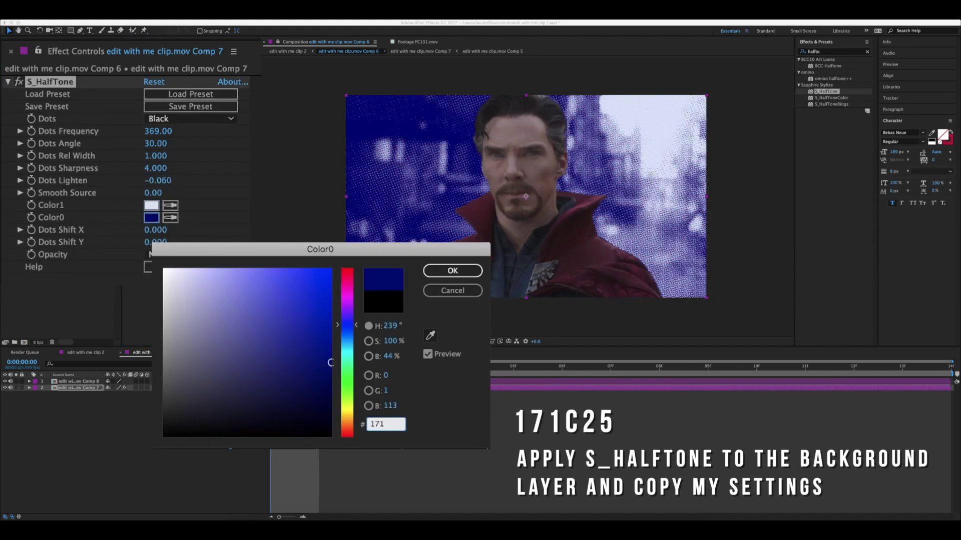
pyautogui.write('C25')
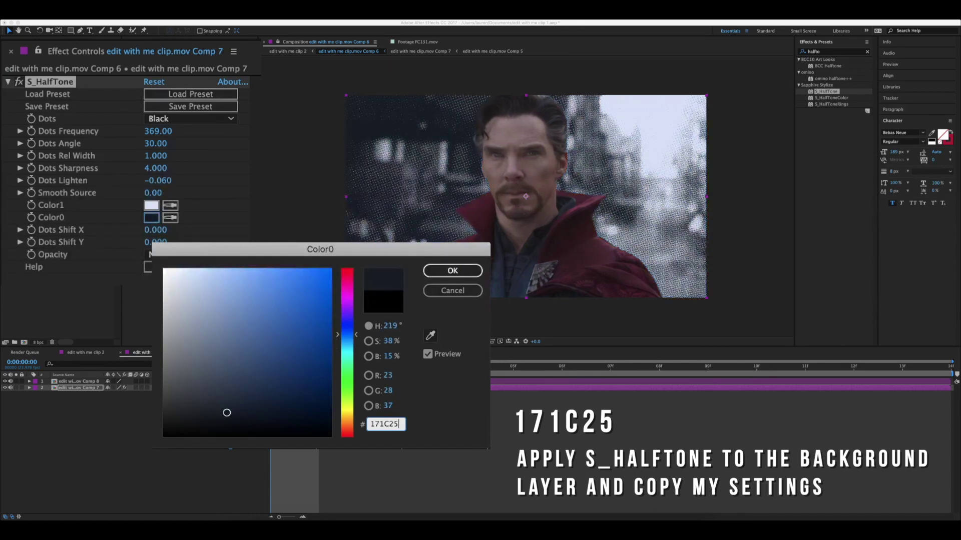
pyautogui.click(476, 274)
pyautogui.moveTo(325, 368); pyautogui.dragTo(257, 376)
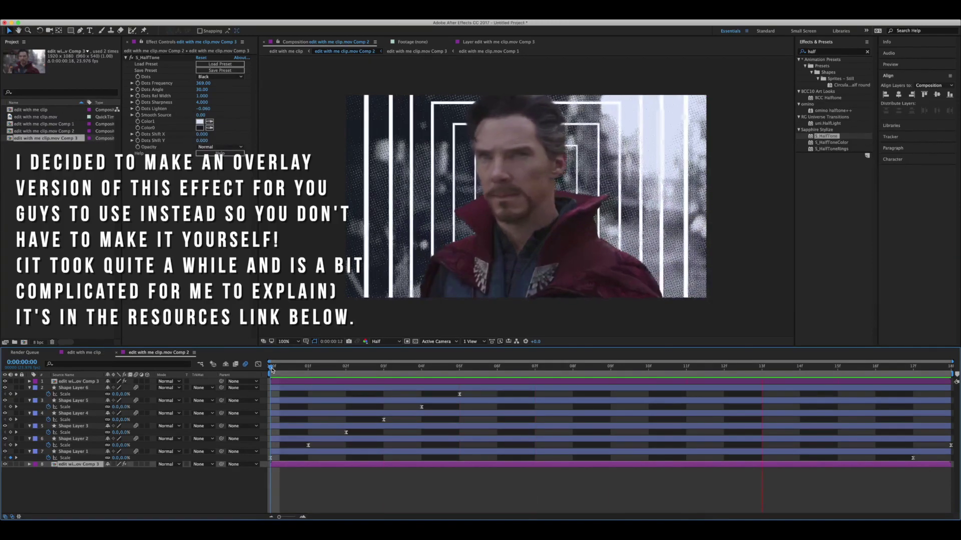
# Set the rotation of Shape Layer 1 to 3°
pyautogui.press('space')
pyautogui.press('shift+super+a')
pyautogui.click(74, 452)
pyautogui.press('r')
pyautogui.click(116, 458)
pyautogui.write('3')
pyautogui.press('Return')
# Set the rotation of Shape Layer 2 to -3°
pyautogui.click(73, 439)
pyautogui.press('r')
pyautogui.click(116, 445)
pyautogui.write('-3')
# Alternate the remaining shape layers' rotation between 3° and -3°, with -3° on Shape Layer 4, and preview the animation
pyautogui.click(74, 426)
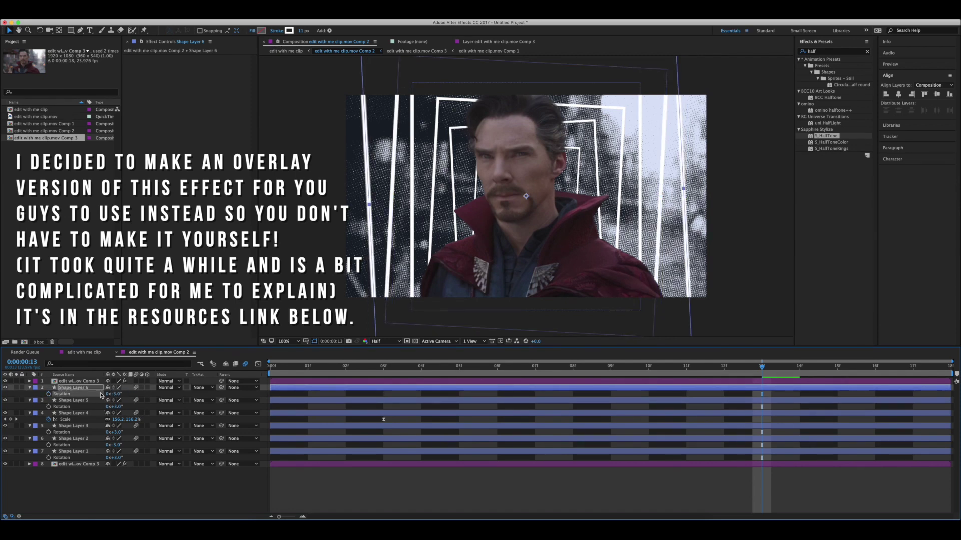
pyautogui.click(74, 413)
pyautogui.press('r')
pyautogui.click(116, 420)
pyautogui.write('-3')
pyautogui.press('Return')
pyautogui.press('space')
pyautogui.press('space')
pyautogui.click(321, 481)
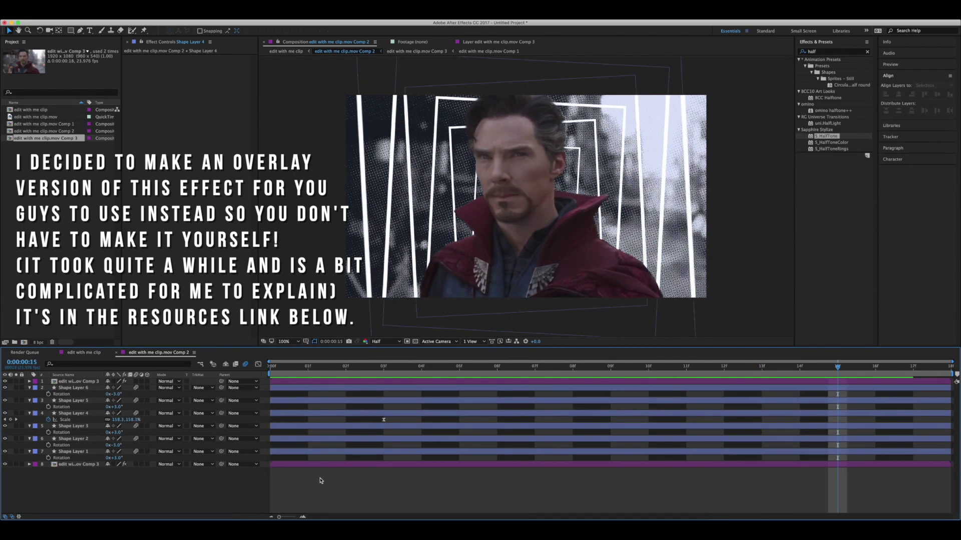
# Add rotation keyframes to Shape Layers 1 through 6 at the end and start of the clip
pyautogui.press('End')
pyautogui.click(74, 413)
pyautogui.press('r')
pyautogui.click(73, 388)
pyautogui.keyDown('shift'); pyautogui.click(74, 452); pyautogui.keyUp('shift')
pyautogui.click(48, 394)
pyautogui.press('Home')
pyautogui.click(115, 394)
# Shape the easing of the shape layers' rotation keyframes in the Graph Editor by pulling their curve handles back toward the start
pyautogui.click(258, 364)
pyautogui.click(591, 413)
pyautogui.moveTo(698, 386); pyautogui.dragTo(270, 387)
pyautogui.moveTo(484, 441); pyautogui.dragTo(271, 440)
pyautogui.click(591, 467)
pyautogui.moveTo(699, 493); pyautogui.dragTo(271, 493)
pyautogui.click(479, 454)
pyautogui.moveTo(484, 440); pyautogui.dragTo(270, 440)
pyautogui.moveTo(698, 494); pyautogui.dragTo(270, 493)
pyautogui.click(591, 413)
pyautogui.moveTo(484, 441); pyautogui.dragTo(270, 440)
pyautogui.click(591, 413)
pyautogui.moveTo(699, 386); pyautogui.dragTo(270, 386)
pyautogui.click(320, 468)
pyautogui.click(258, 364)
# Preview the rotation animation and shift the six shape layers one frame earlier
pyautogui.press('space')
pyautogui.press('space')
pyautogui.moveTo(333, 389); pyautogui.dragTo(295, 388)
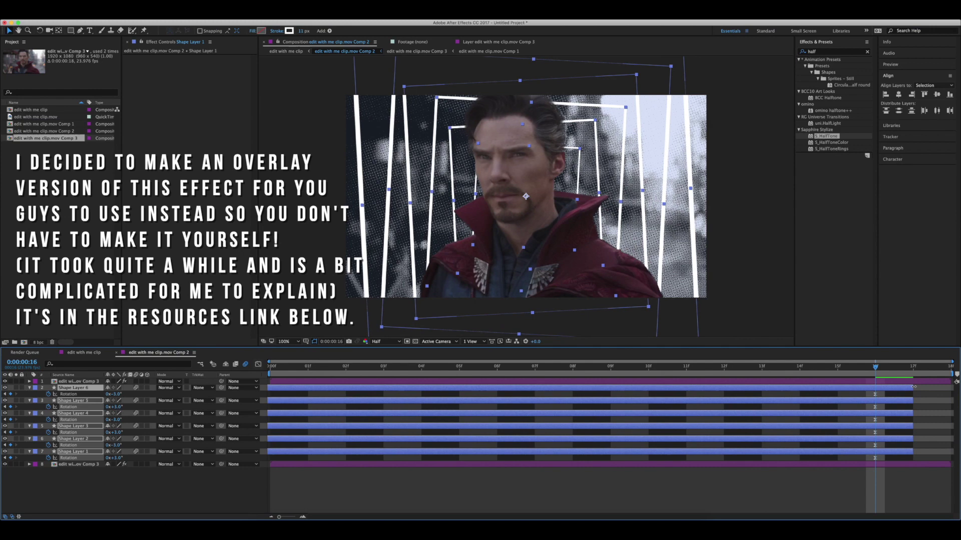
# Extend the six shape layers to the clip's end, shifting Shape Layers 2 through 6 one frame earlier and filling the resulting gap
pyautogui.moveTo(913, 388); pyautogui.dragTo(951, 388)
pyautogui.keyDown('super'); pyautogui.click(74, 451); pyautogui.keyUp('super')
pyautogui.click(308, 368)
pyautogui.moveTo(333, 388); pyautogui.dragTo(296, 386)
pyautogui.moveTo(913, 388); pyautogui.dragTo(950, 388)
# Move the ending rotation keyframes of all six shape layers to the end of the clip and preview the animation
pyautogui.click(74, 394)
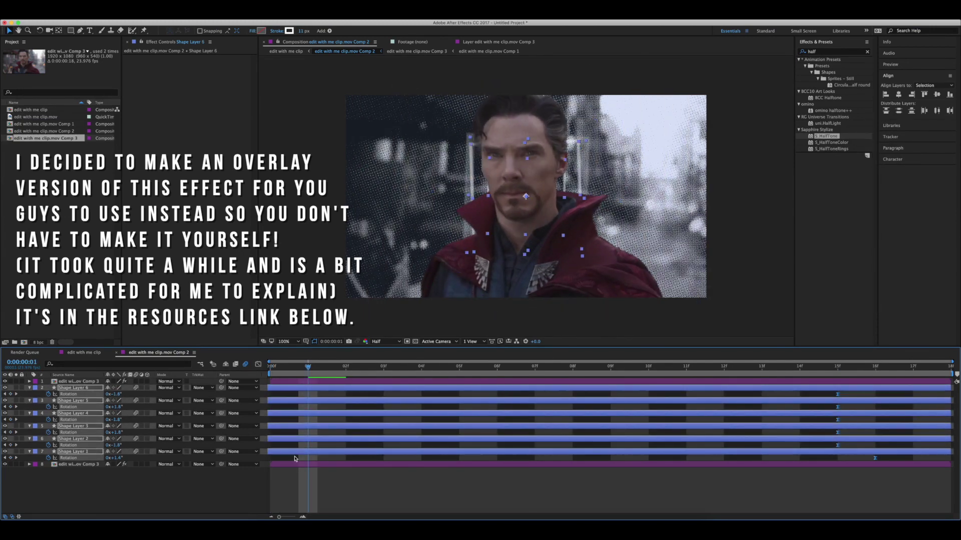
pyautogui.click(875, 480)
pyautogui.click(73, 394)
pyautogui.keyDown('super'); pyautogui.click(73, 407); pyautogui.keyUp('super')
pyautogui.keyDown('super'); pyautogui.click(74, 419); pyautogui.keyUp('super')
pyautogui.keyDown('super'); pyautogui.click(75, 432); pyautogui.keyUp('super')
pyautogui.moveTo(875, 459); pyautogui.dragTo(950, 459)
pyautogui.keyDown('super'); pyautogui.click(75, 445); pyautogui.keyUp('super')
pyautogui.keyDown('super'); pyautogui.click(73, 457); pyautogui.keyUp('super')
pyautogui.click(874, 488)
pyautogui.press('space')
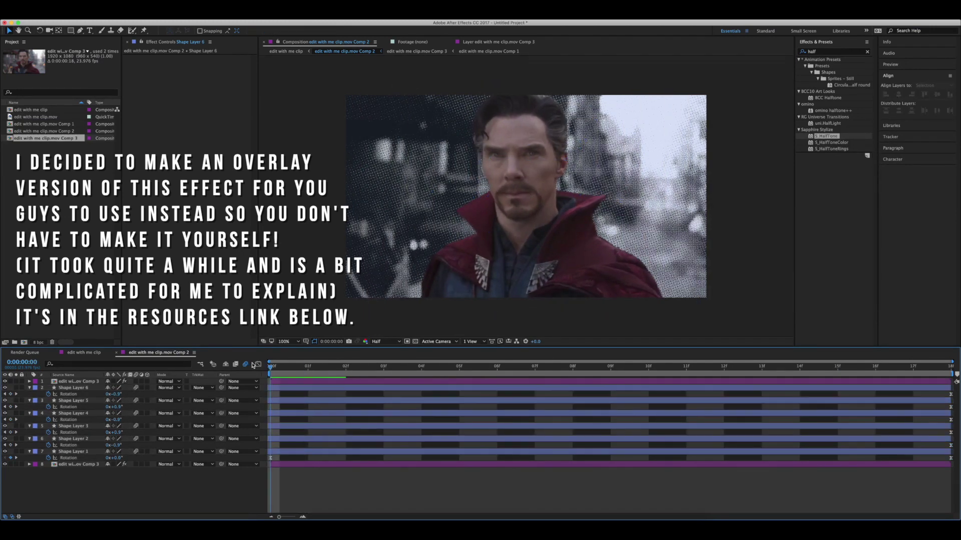
pyautogui.press('space')
# Pre-compose the shape layers with Overlay blending, and duplicate the pre-comp with the upper copy scaled to 183%
pyautogui.click(414, 388)
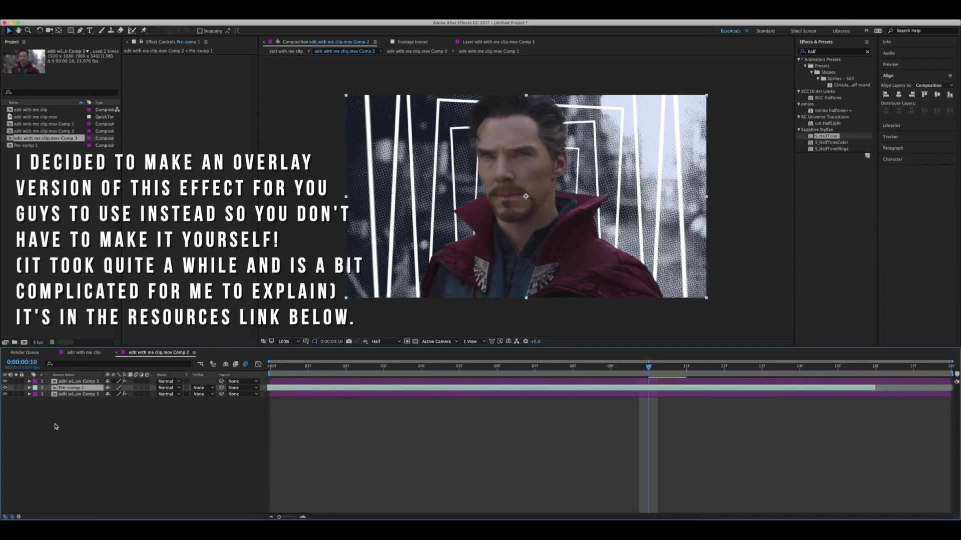
pyautogui.click(169, 387)
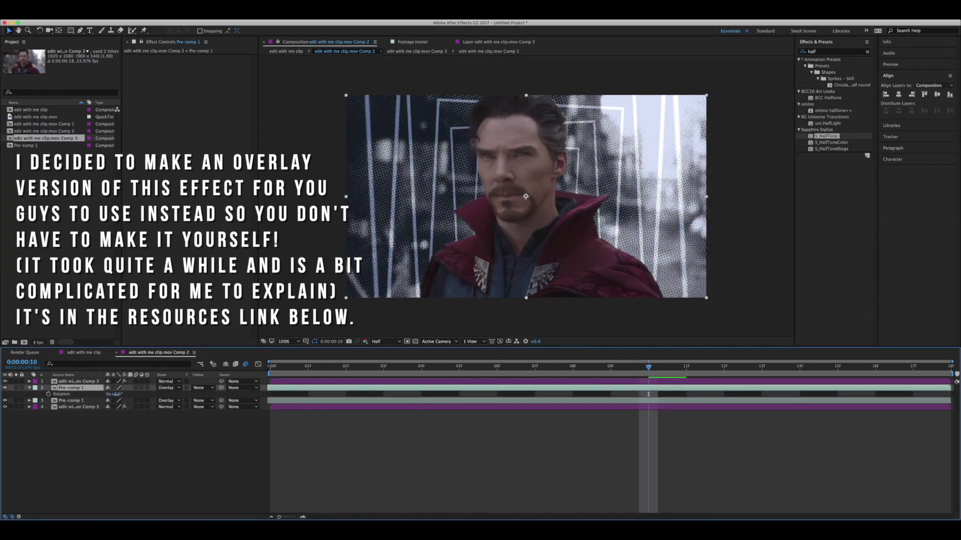
pyautogui.press('space')
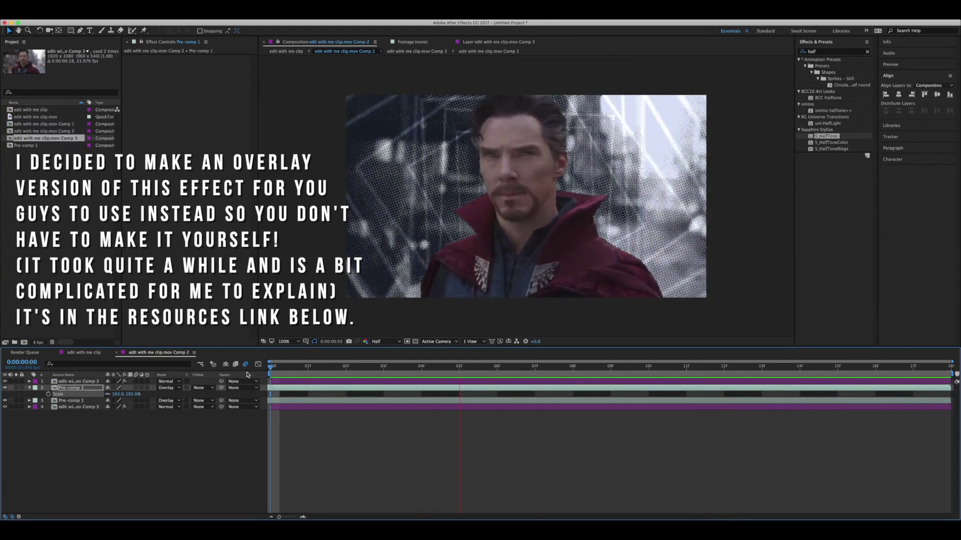
pyautogui.press('space')
# Set the upper Pre-comp 1 layer's rotation to 147° and preview the result
pyautogui.click(338, 389)
pyautogui.press('r')
pyautogui.click(341, 425)
pyautogui.press('space')
pyautogui.press('space')
# Add a Drop Shadow layer style to both Pre-comp 1 layers
pyautogui.rightClick(572, 387)
pyautogui.click(696, 358)
pyautogui.rightClick(571, 420)
pyautogui.rightClick(563, 420)
pyautogui.click(693, 358)
pyautogui.click(708, 441)
# Pre-compose the masked character layer and apply a Sharpen effect with an amount of 25 to it
pyautogui.rightClick(285, 388)
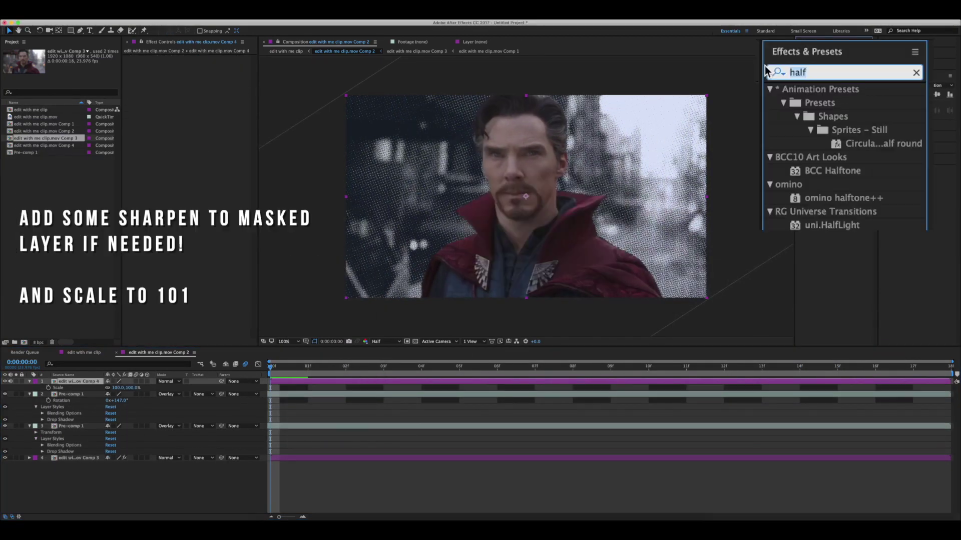
pyautogui.write('sharo')
pyautogui.press('BackSpace')
pyautogui.write('p')
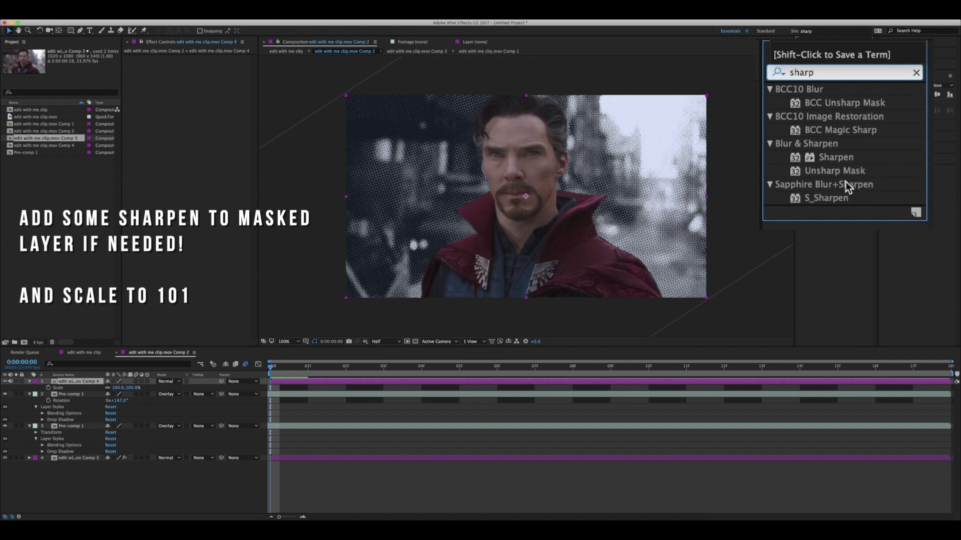
pyautogui.doubleClick(849, 160)
pyautogui.moveTo(205, 122); pyautogui.dragTo(200, 122)
pyautogui.press('space')
# Set the masked character layer's scale to 101%
pyautogui.press('s')
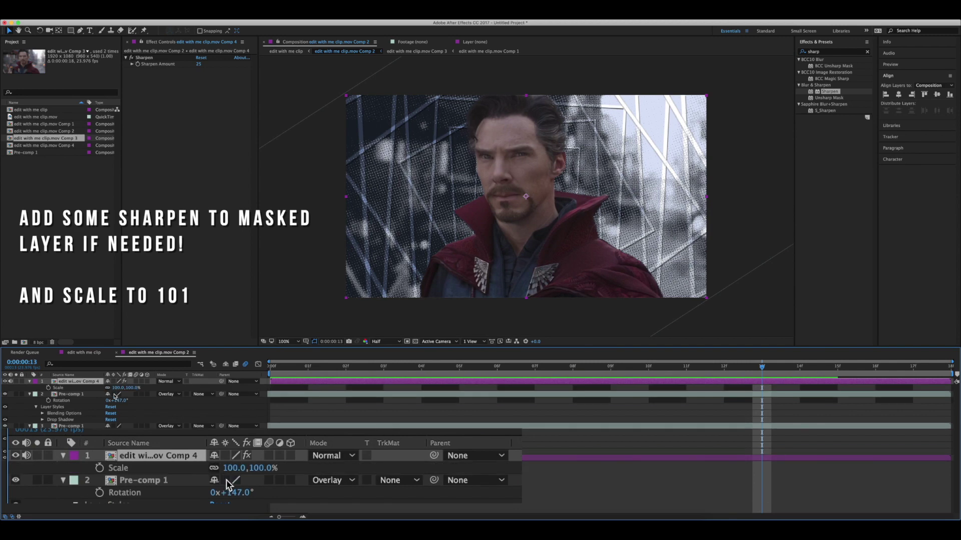
pyautogui.click(117, 388)
pyautogui.write('101')
pyautogui.press('Return')
# Duplicate the masked character layer and remove the Sharpen effect from the lower copy
pyautogui.hotkey('ctrl', 'd')
pyautogui.click(145, 59)
pyautogui.press('Delete')
# Apply a white Fill effect to the lower character copy and scale that layer to 104%
pyautogui.click(815, 51)
pyautogui.write('fi')
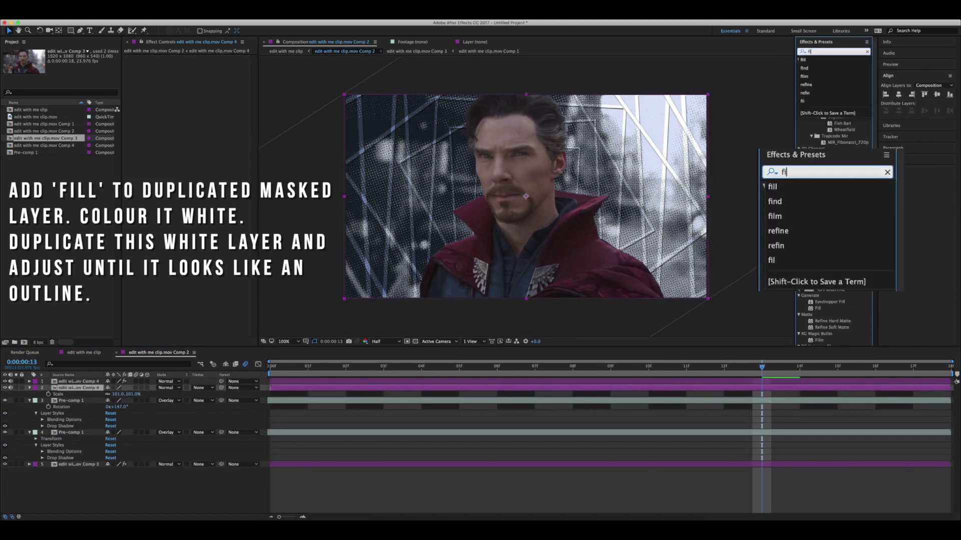
pyautogui.write('ll')
pyautogui.moveTo(818, 104); pyautogui.dragTo(527, 389)
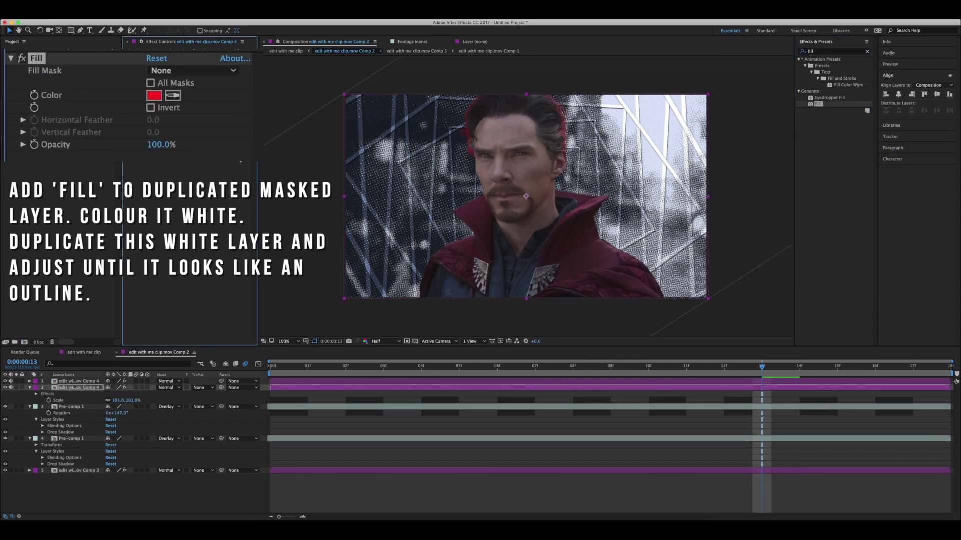
pyautogui.click(159, 97)
pyautogui.moveTo(277, 283); pyautogui.dragTo(230, 266)
pyautogui.click(396, 268)
pyautogui.press('s')
pyautogui.moveTo(116, 394); pyautogui.dragTo(117, 394)
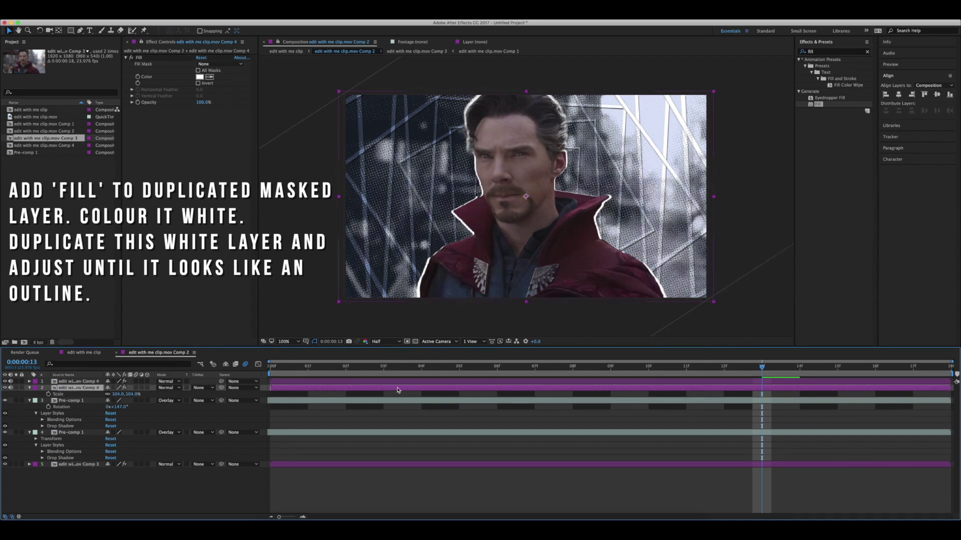
# Duplicate the white layer and nudge the copies until they form an even outline around the character
pyautogui.press('super+d')
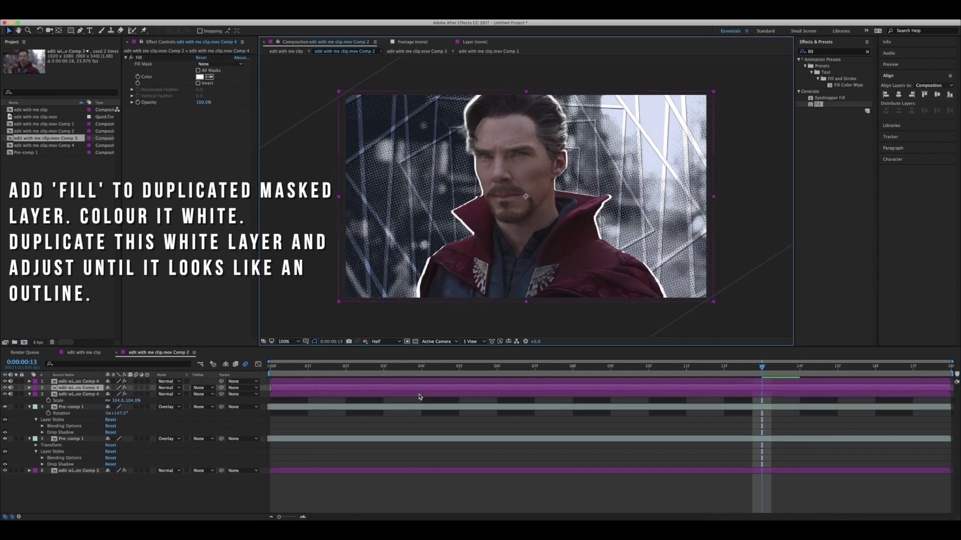
pyautogui.click(420, 396)
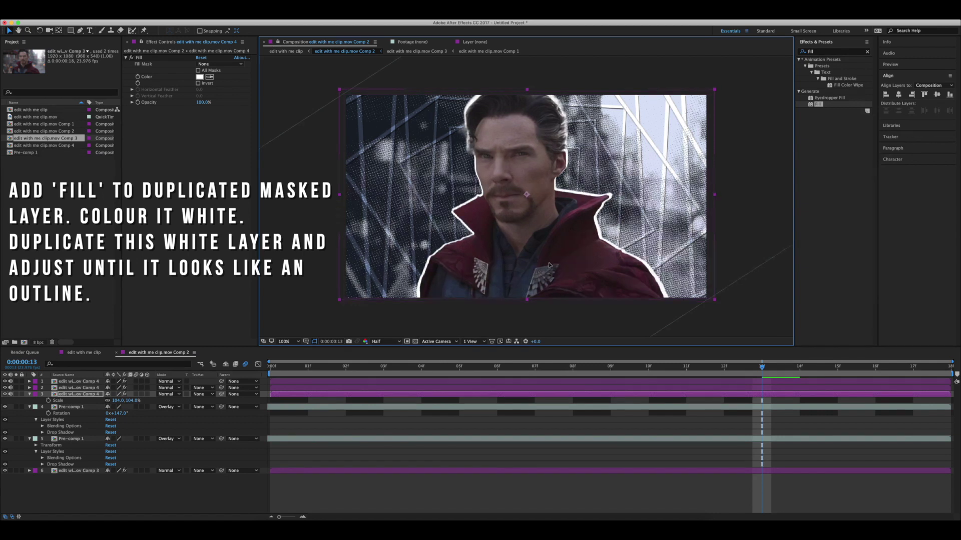
pyautogui.click(439, 389)
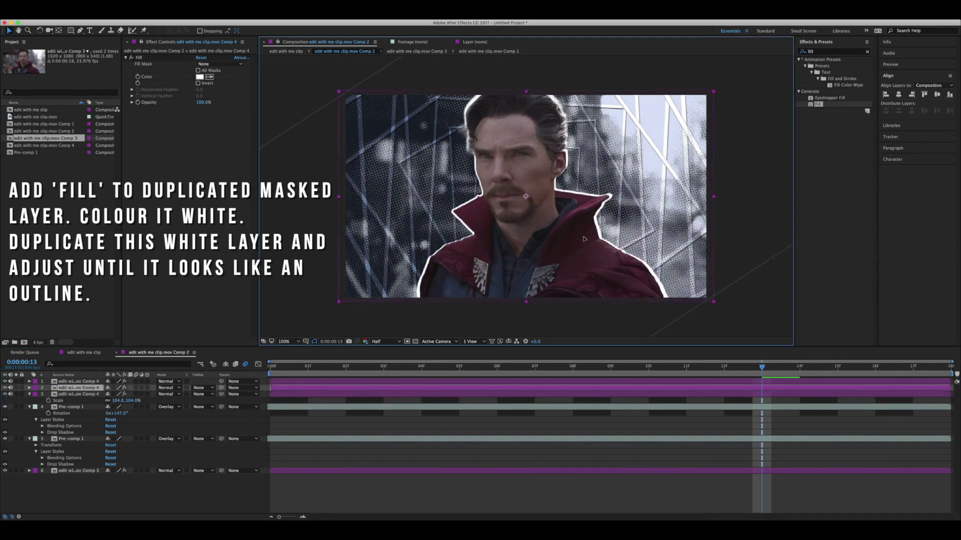
pyautogui.click(455, 394)
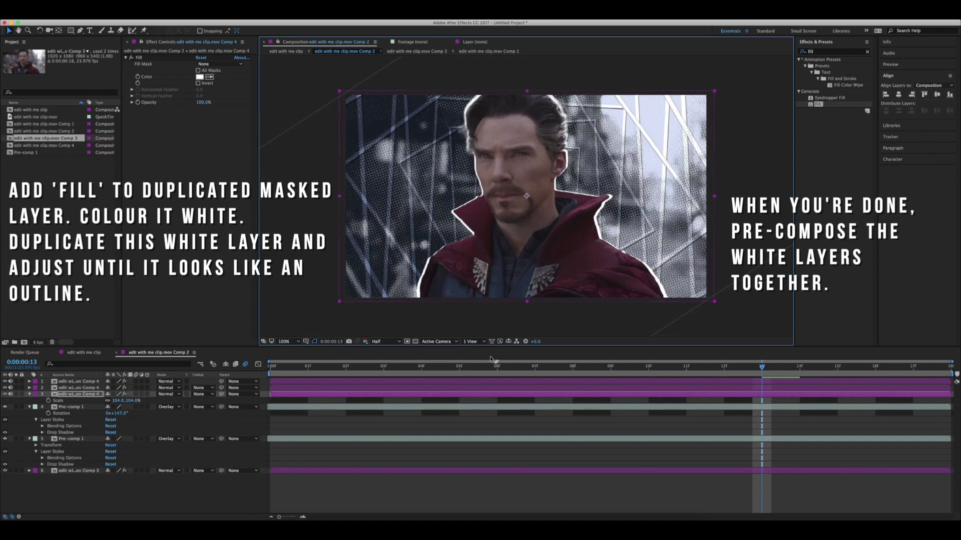
# Pre-compose the two white outline layers and apply the turbulent text preset to the resulting pre-comp
pyautogui.keyDown('shift'); pyautogui.click(482, 389); pyautogui.keyUp('shift')
pyautogui.rightClick(483, 390)
pyautogui.click(505, 455)
pyautogui.click(607, 273)
pyautogui.click(821, 52)
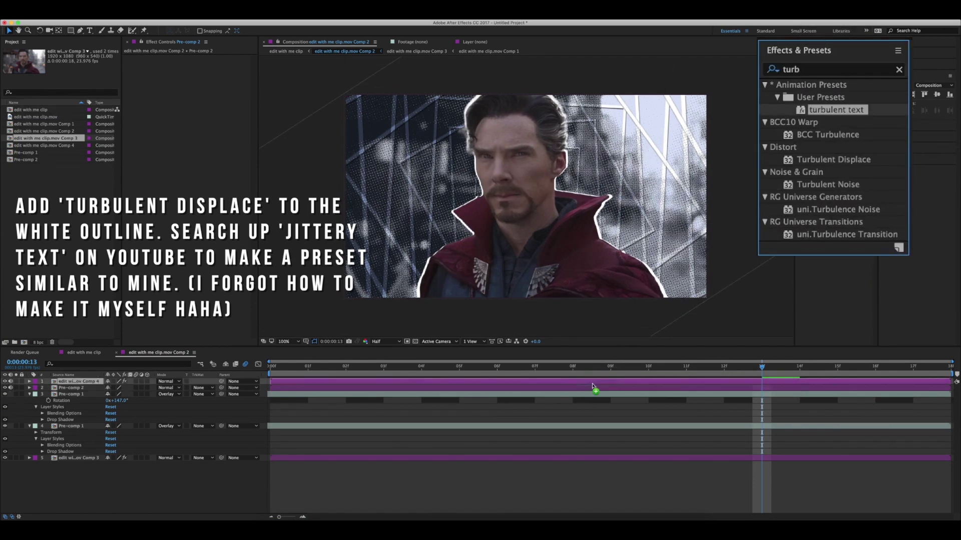
pyautogui.doubleClick(829, 160)
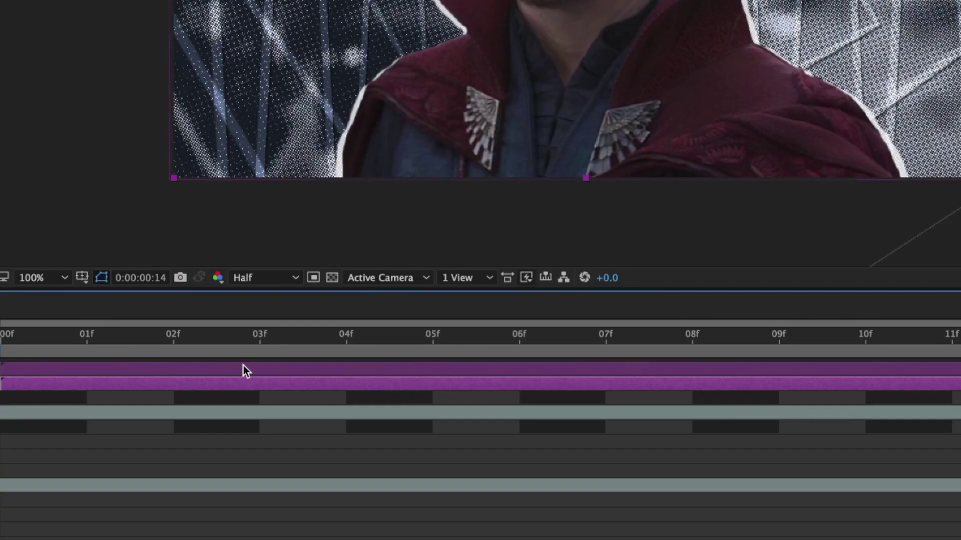
# Add a Drop Shadow layer style to the masked character layer with a distance of 7 and a size of 50
pyautogui.rightClick(386, 382)
pyautogui.moveTo(351, 245)
pyautogui.click(533, 304)
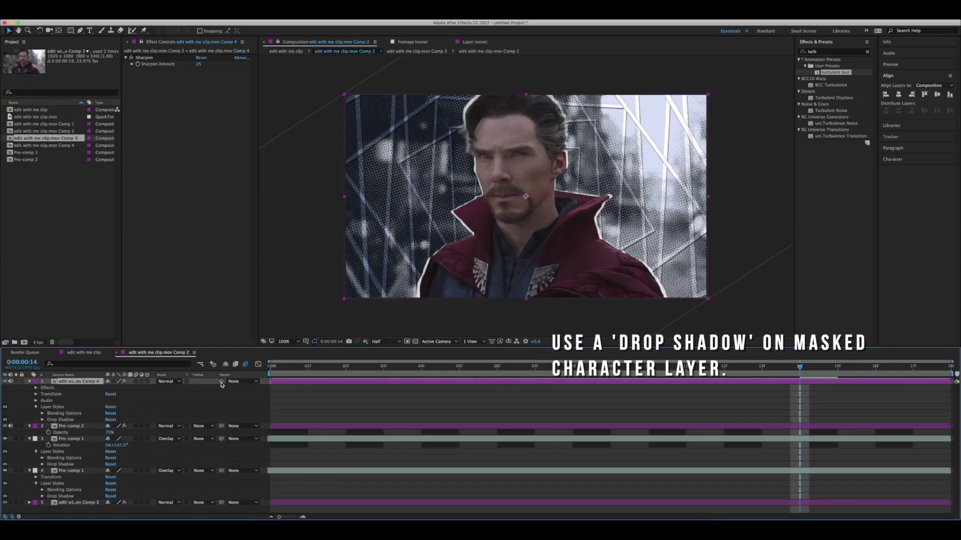
pyautogui.click(42, 420)
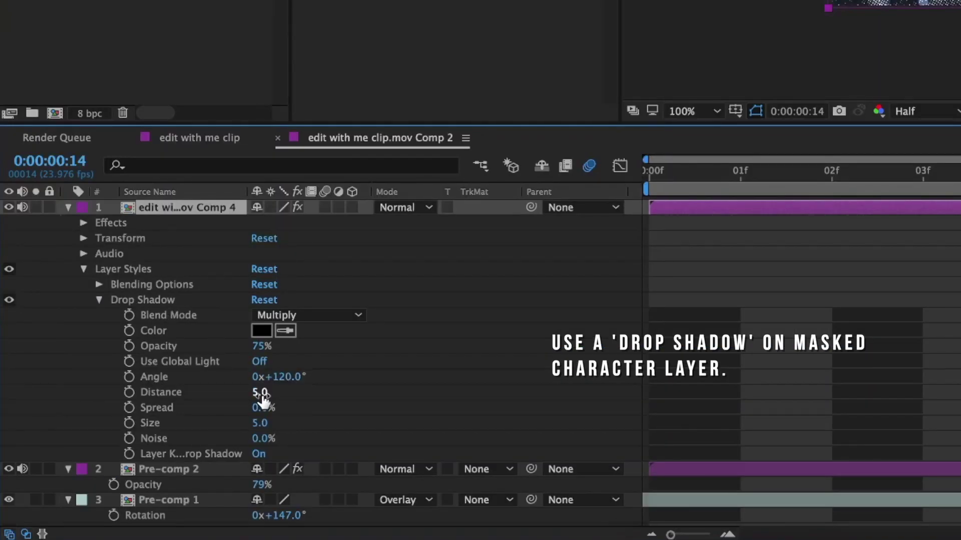
pyautogui.moveTo(261, 397); pyautogui.dragTo(299, 422)
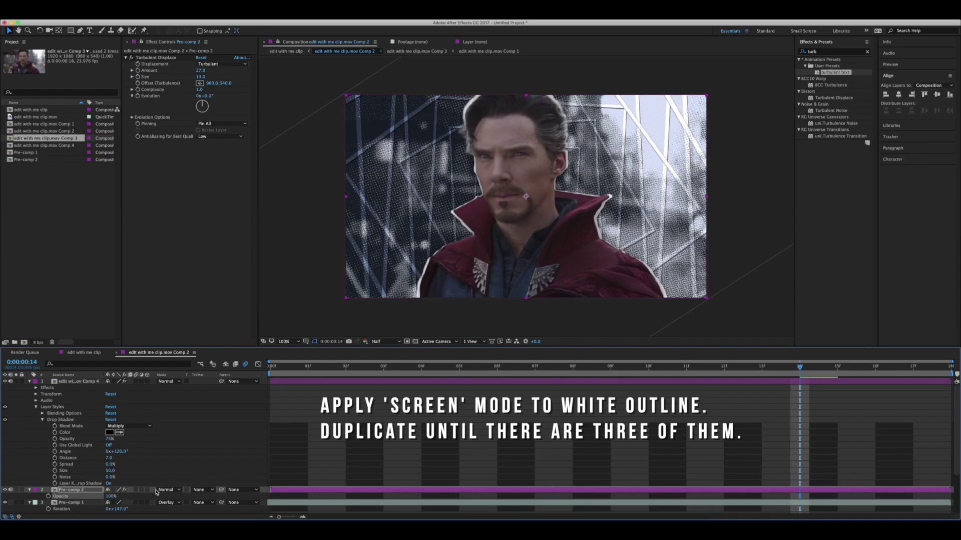
# Set the white outline pre-comp's blend mode to Overlay and duplicate it twice
pyautogui.click(156, 491)
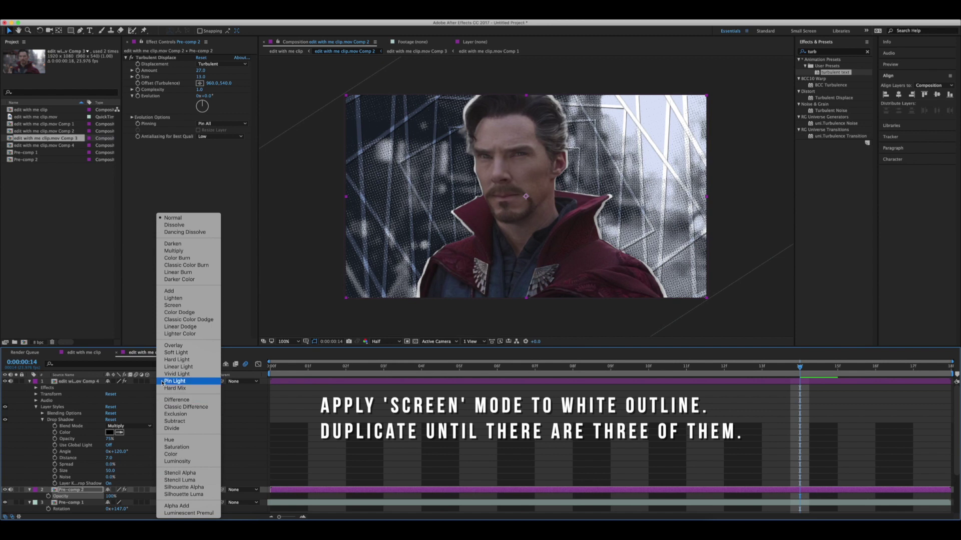
pyautogui.click(167, 346)
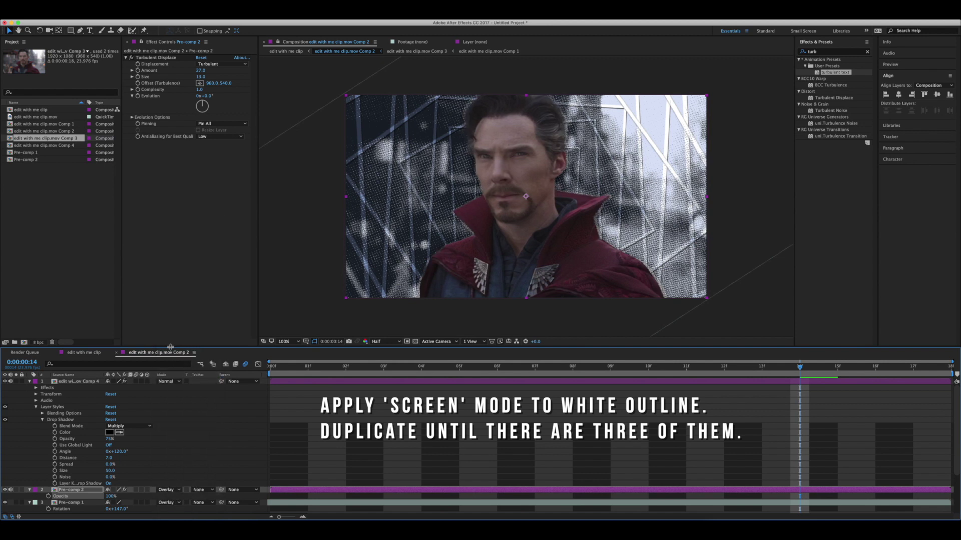
pyautogui.press('super+d')
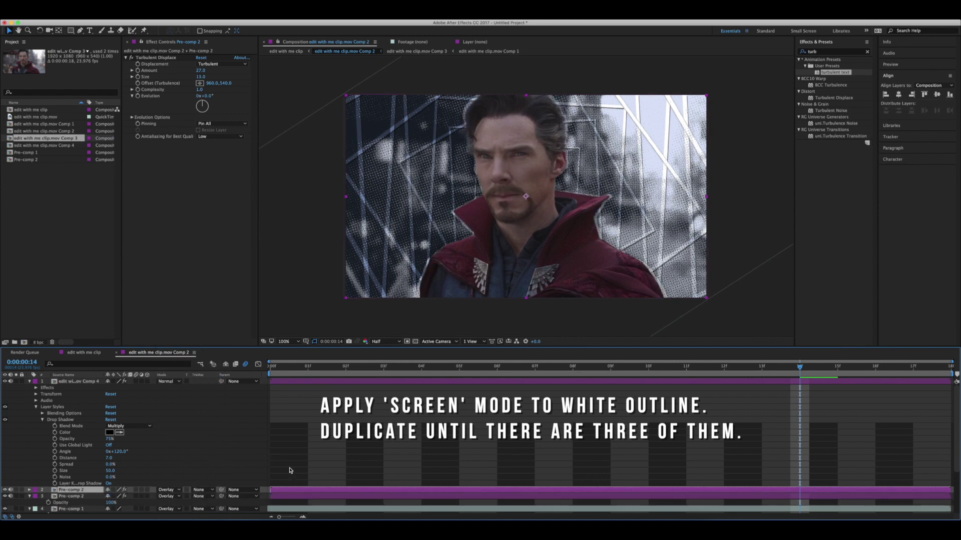
pyautogui.press('super+d')
pyautogui.click(345, 464)
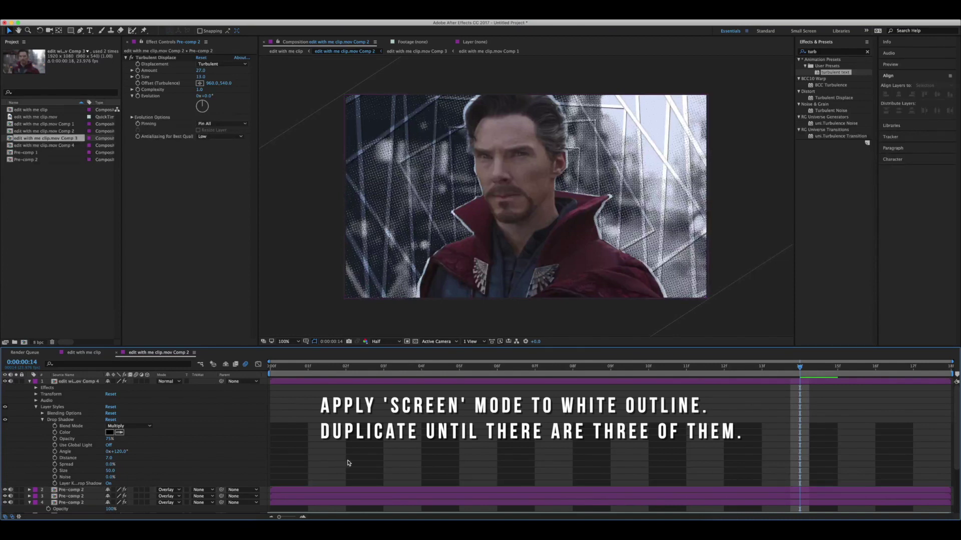
# Set the scale of the middle Pre-comp 2 outline layer to 110%
pyautogui.click(350, 496)
pyautogui.press('s')
pyautogui.click(171, 489)
pyautogui.write('110')
pyautogui.press('Return')
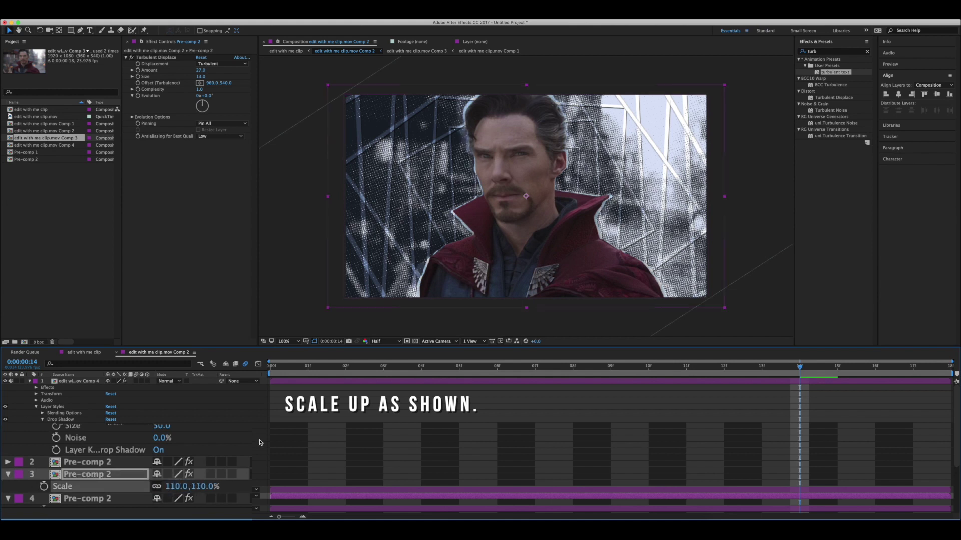
# Set the scale of the lowest Pre-comp 2 outline layer to 120%
pyautogui.scroll(-2, 260, 443)
pyautogui.click(283, 499)
pyautogui.press('s')
pyautogui.click(176, 487)
pyautogui.write('120')
pyautogui.press('Return')
pyautogui.click(299, 454)
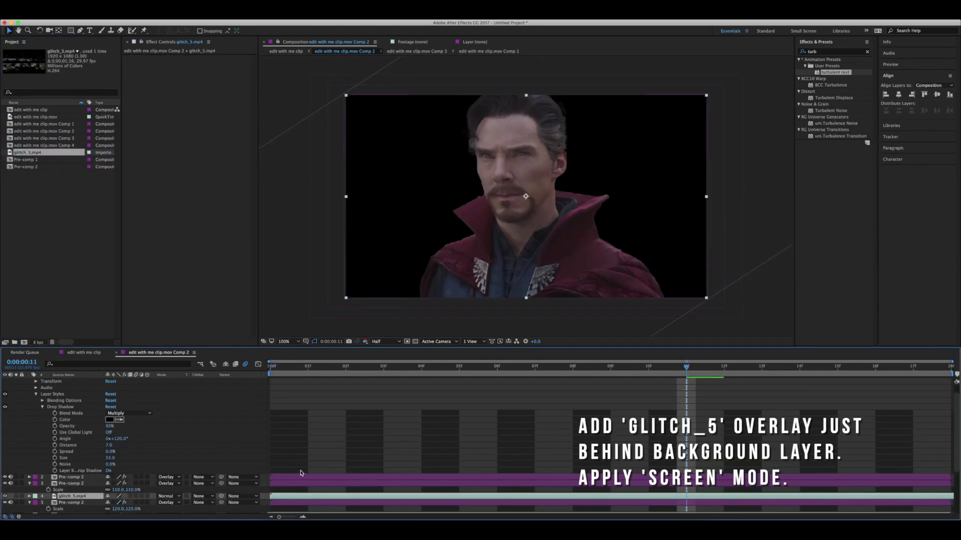
# Move glitch_5.mp4 next to the background layer below the frame pre-comps and set its blend mode to Screen
pyautogui.scroll(-5, 300, 473)
pyautogui.moveTo(95, 429); pyautogui.dragTo(102, 504)
pyautogui.click(165, 503)
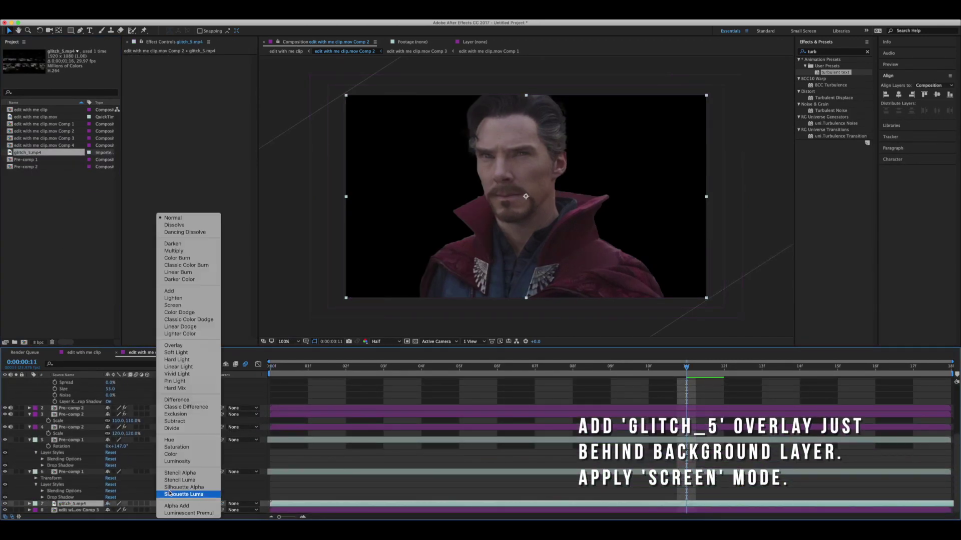
pyautogui.click(179, 312)
pyautogui.moveTo(420, 369); pyautogui.dragTo(339, 392)
pyautogui.click(169, 504)
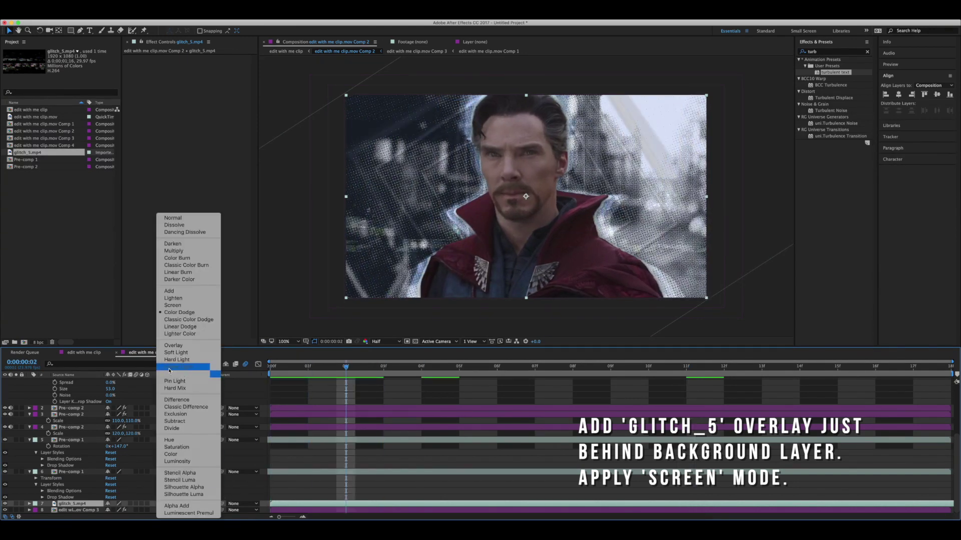
pyautogui.click(171, 306)
pyautogui.press('space')
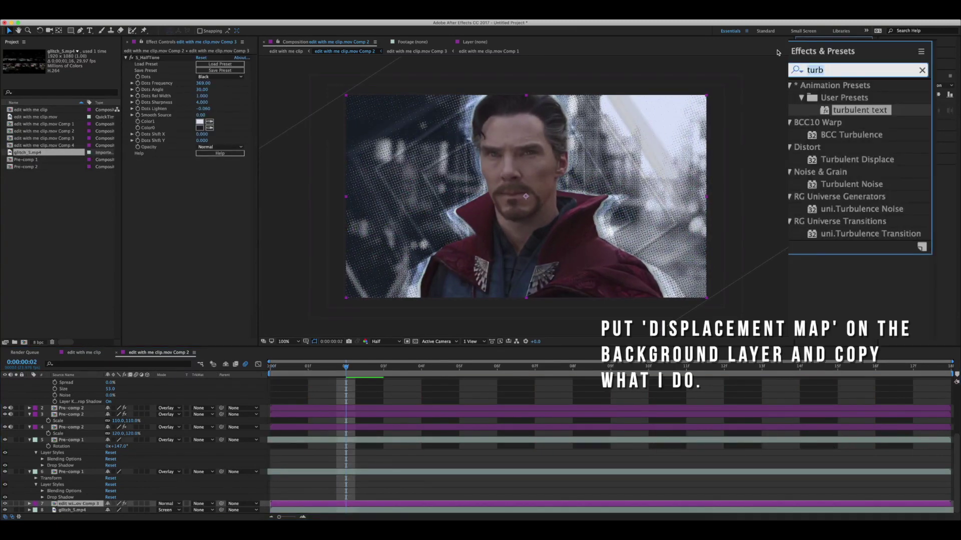
# Apply a Displacement Map effect to the halftone background layer with Wrap Pixels Around enabled and Center Map behavior
pyautogui.write('displ')
pyautogui.moveTo(856, 234); pyautogui.dragTo(183, 350)
pyautogui.click(167, 290)
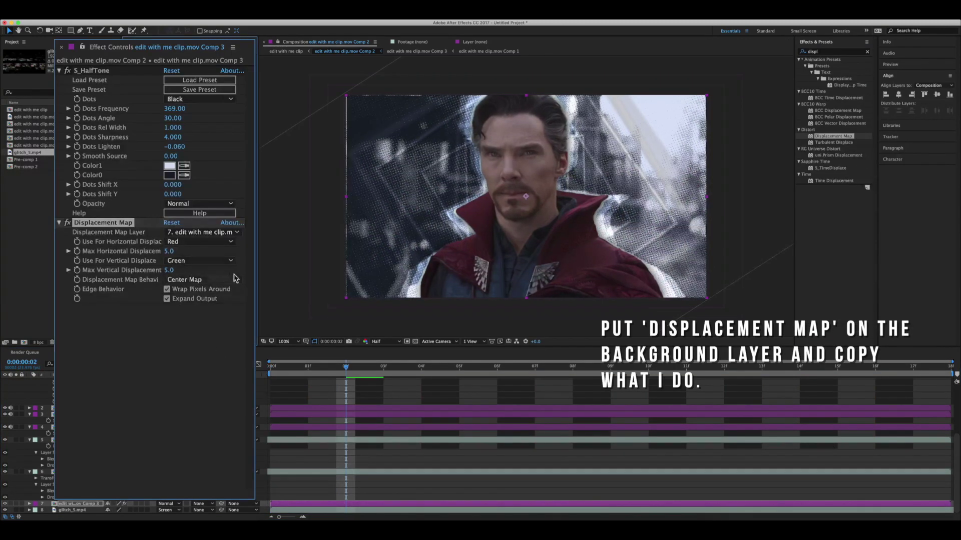
pyautogui.click(214, 280)
pyautogui.click(214, 278)
# Use glitch_5.mp4 as the displacement map layer with maximum displacement of 51 horizontally and 68 vertically, and preview the result
pyautogui.click(200, 232)
pyautogui.click(200, 336)
pyautogui.moveTo(169, 251); pyautogui.dragTo(204, 269)
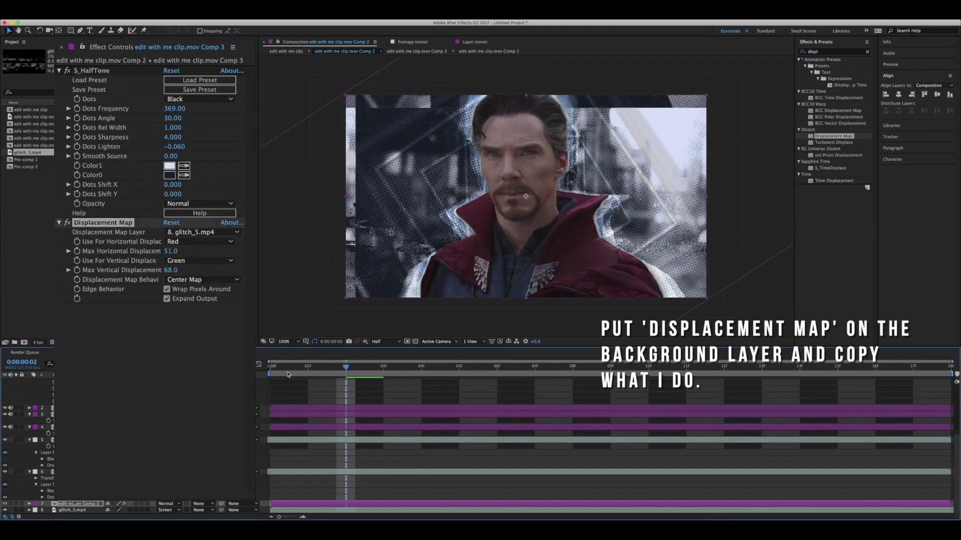
pyautogui.press('space')
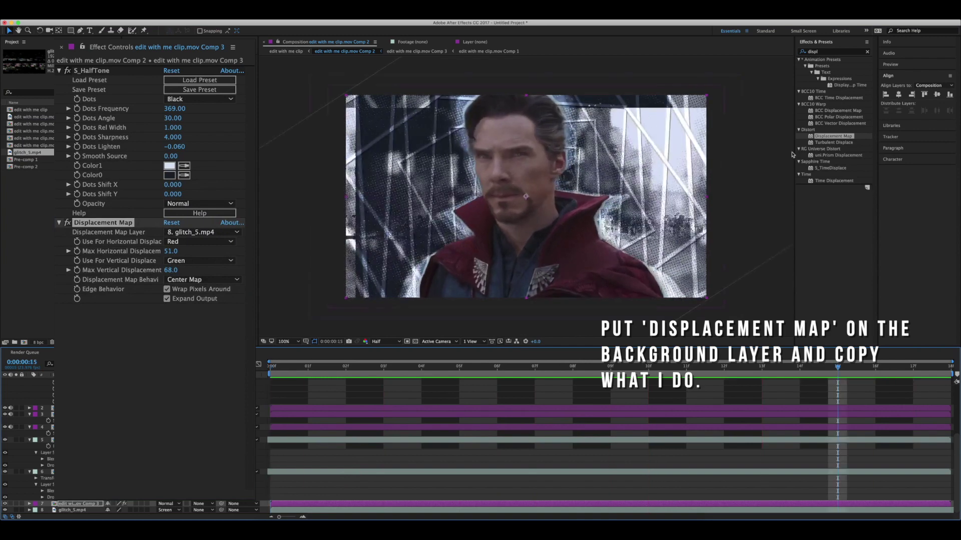
# Search the effects for "motio", apply the chosen effect to the background layer and move it to the top of the effect stack
pyautogui.click(868, 51)
pyautogui.write('motio')
pyautogui.moveTo(827, 225); pyautogui.dragTo(171, 220)
pyautogui.moveTo(92, 222); pyautogui.dragTo(92, 70)
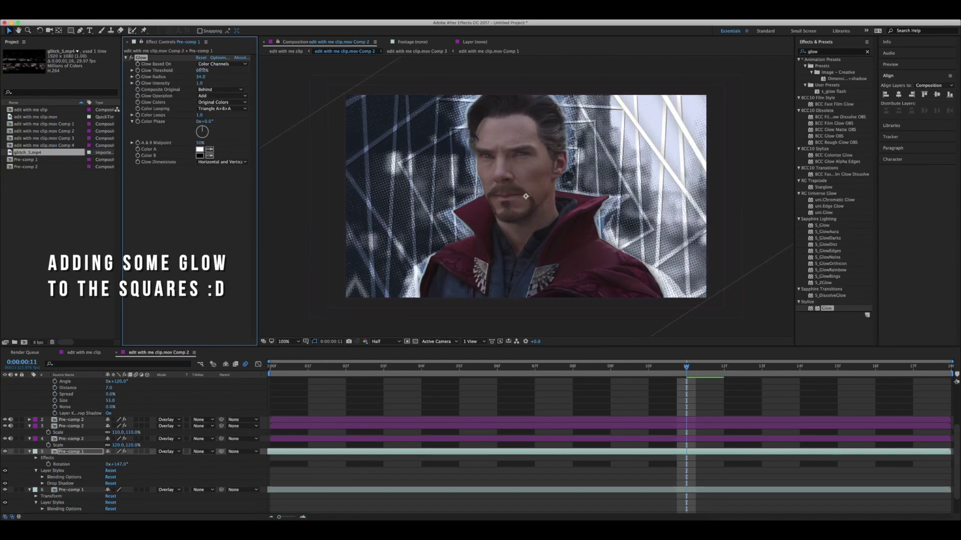
# Adjust the Glow on the upper Pre-comp 1 layer to a radius of 34 and give the lower one the same Glow
pyautogui.moveTo(202, 70); pyautogui.dragTo(169, 86)
pyautogui.click(442, 490)
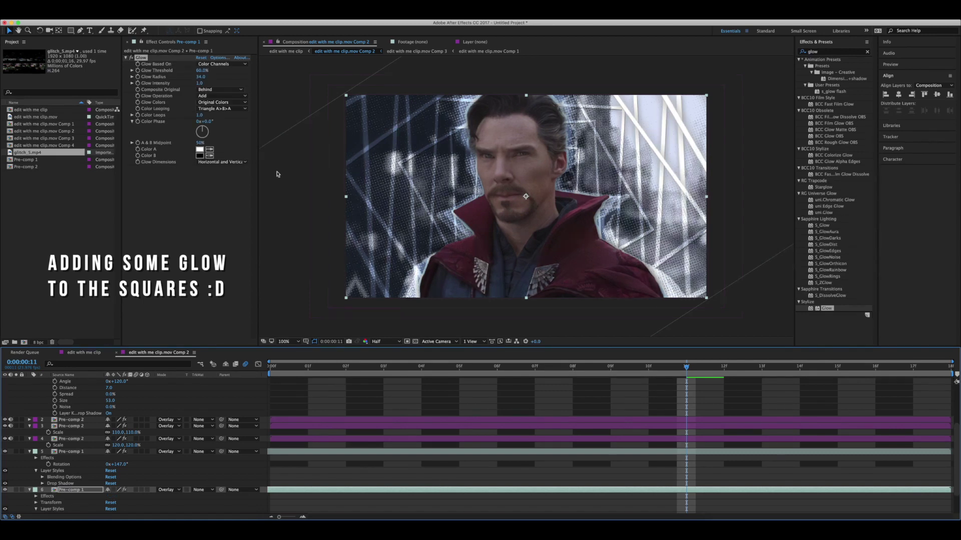
# Set the opacity of both Pre-comp 1 layers to 66%
pyautogui.press('t')
pyautogui.click(109, 497)
pyautogui.write('66')
pyautogui.click(85, 452)
pyautogui.press('t')
pyautogui.click(111, 478)
pyautogui.write('66')
pyautogui.click(560, 431)
# Set the opacity of both Pre-comp 1 layers to 50%
pyautogui.click(109, 491)
pyautogui.write('50')
pyautogui.press('Return')
pyautogui.click(110, 479)
pyautogui.write('50')
pyautogui.press('Return')
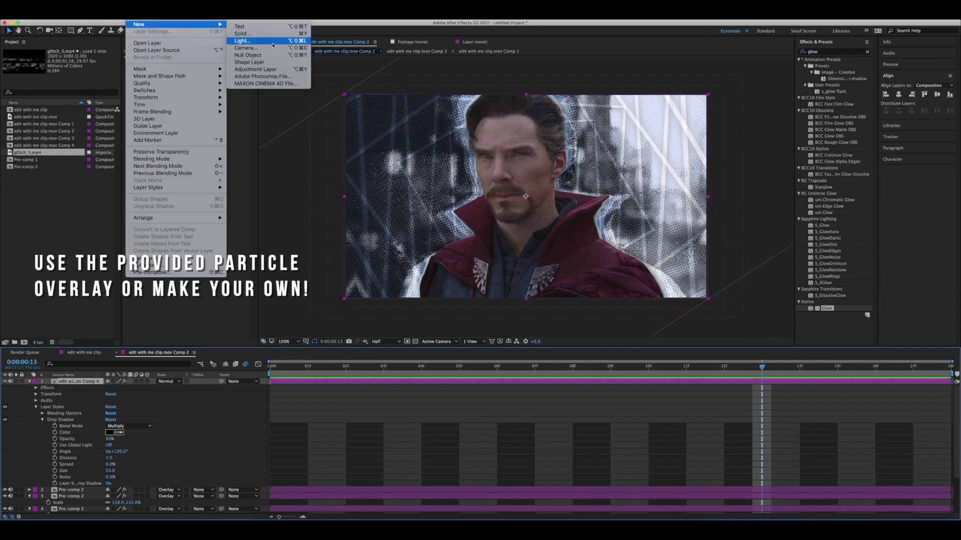
# Create a black solid layer, search the effects for "parti" and apply Particular to the solid
pyautogui.click(250, 56)
pyautogui.click(833, 52)
pyautogui.write('parti')
pyautogui.moveTo(835, 100); pyautogui.dragTo(691, 382)
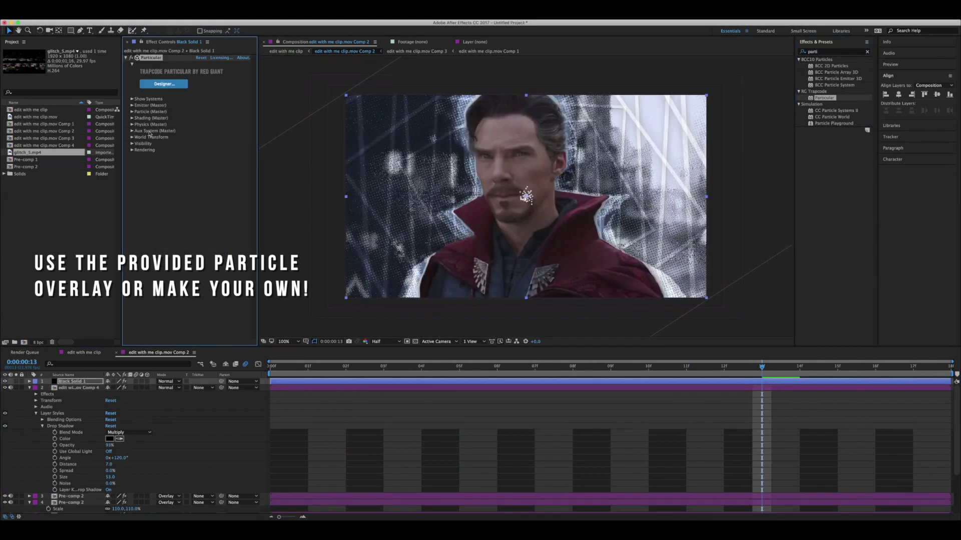
# Load a particle preset in the Particular Designer, apply it to the solid and preview the composition
pyautogui.click(164, 83)
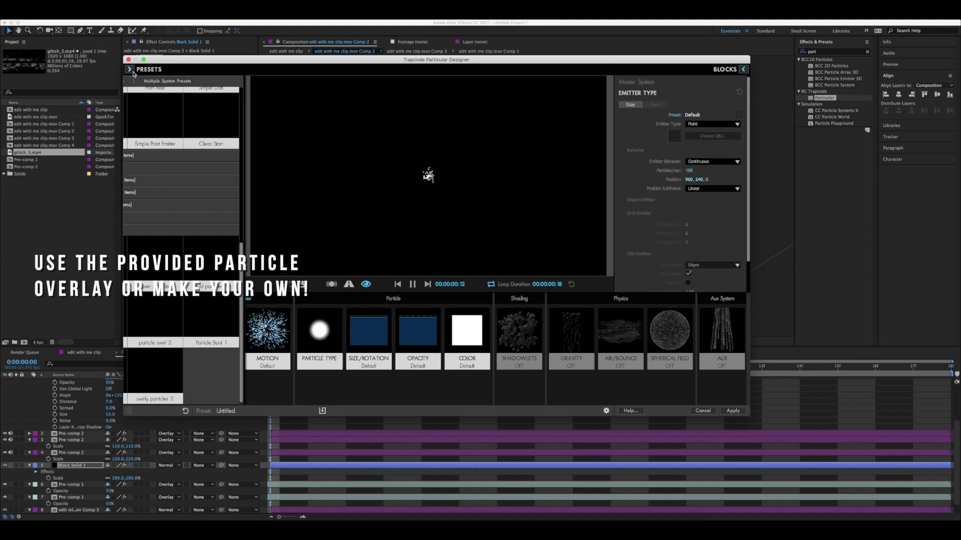
pyautogui.click(207, 118)
pyautogui.click(538, 214)
pyautogui.click(733, 410)
pyautogui.press('space')
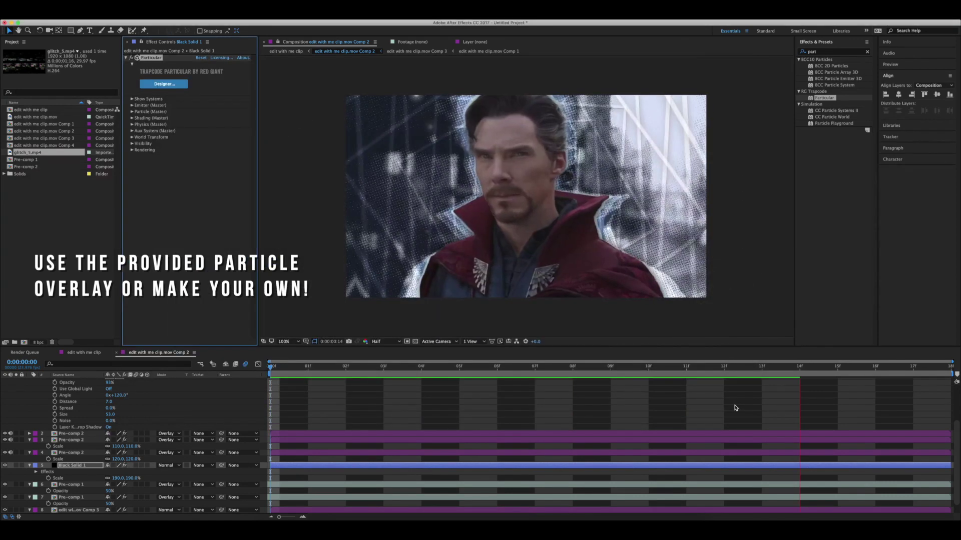
# Shift the particle solid earlier in time and extend its end to the end of the composition
pyautogui.press('space')
pyautogui.moveTo(884, 466); pyautogui.dragTo(277, 465)
pyautogui.moveTo(346, 466); pyautogui.dragTo(951, 466)
# Change the particles' Color block preset in the Particular Designer
pyautogui.click(164, 84)
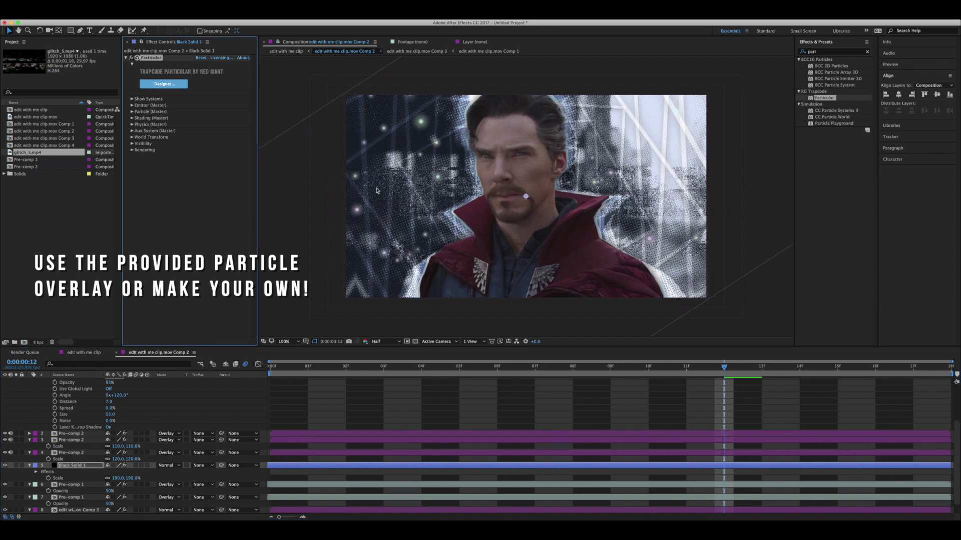
pyautogui.click(466, 331)
pyautogui.click(218, 331)
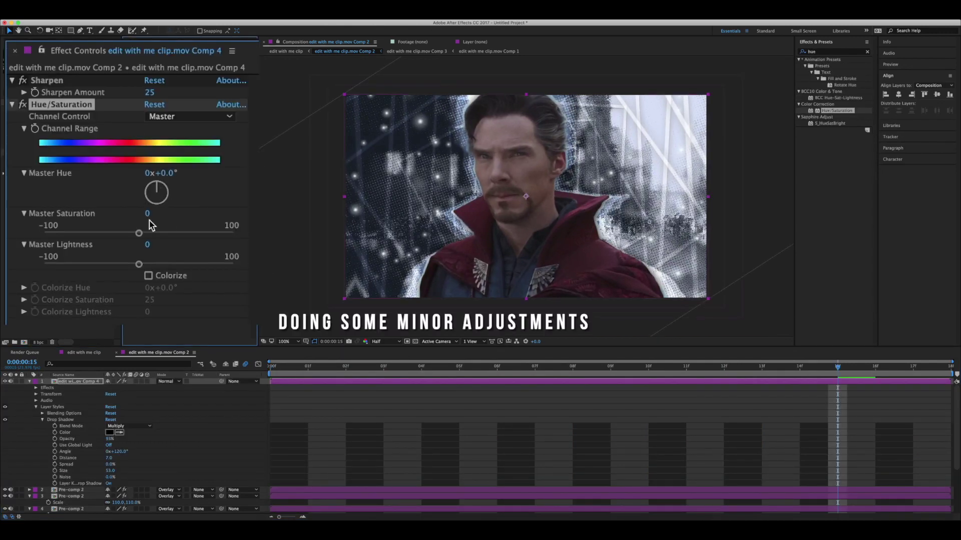
# In the character layer's Hue/Saturation, set the Reds saturation to 10 and narrow the red channel range
pyautogui.click(180, 117)
pyautogui.click(171, 144)
pyautogui.moveTo(139, 233); pyautogui.dragTo(146, 233)
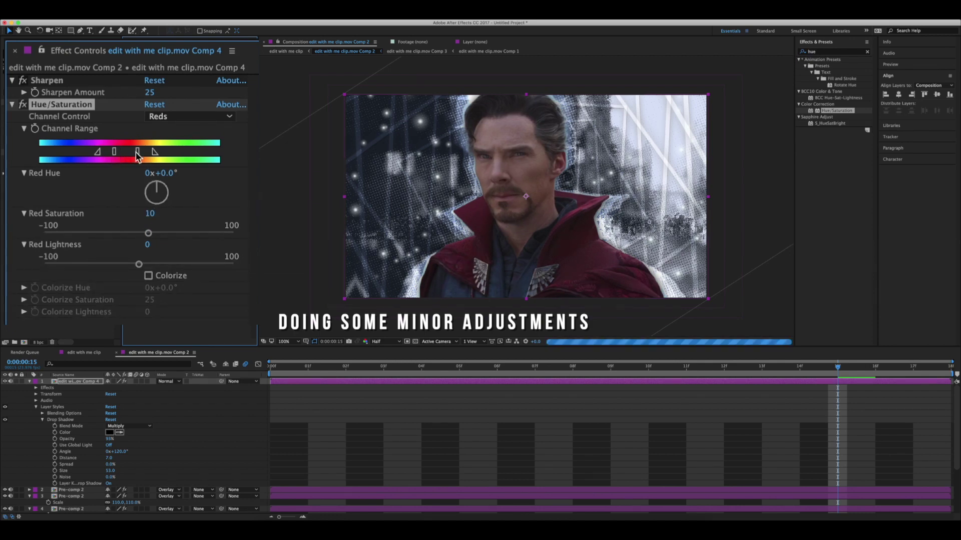
pyautogui.moveTo(155, 152); pyautogui.dragTo(146, 152)
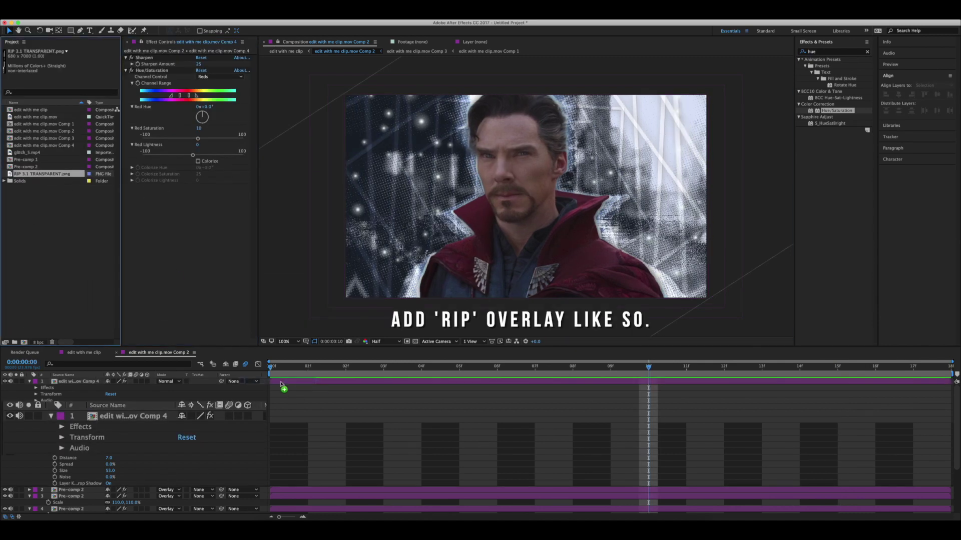
# Add RIP 3.1 TRANSPARENT.png as the top layer, resizing and rotating it into a diagonal tear across the frame
pyautogui.moveTo(281, 384); pyautogui.dragTo(281, 383)
pyautogui.press('s')
pyautogui.moveTo(116, 388); pyautogui.dragTo(94, 388)
pyautogui.press('r')
pyautogui.moveTo(196, 427); pyautogui.dragTo(248, 427)
pyautogui.moveTo(116, 388)
pyautogui.mouseDown()
pyautogui.moveTo(144, 388)
pyautogui.moveTo(127, 388)
pyautogui.mouseUp()
pyautogui.moveTo(264, 427); pyautogui.dragTo(274, 427)
# Set the rip layer's scale to 30% and move it beneath the character layer
pyautogui.press('s')
pyautogui.moveTo(205, 427); pyautogui.dragTo(195, 429)
pyautogui.click(288, 433)
pyautogui.moveTo(86, 383); pyautogui.dragTo(86, 499)
pyautogui.click(449, 438)
# Duplicate the edit with me clip.mov Comp 3 background layer
pyautogui.scroll(-4, 425, 434)
pyautogui.scroll(-2, 424, 433)
pyautogui.click(401, 498)
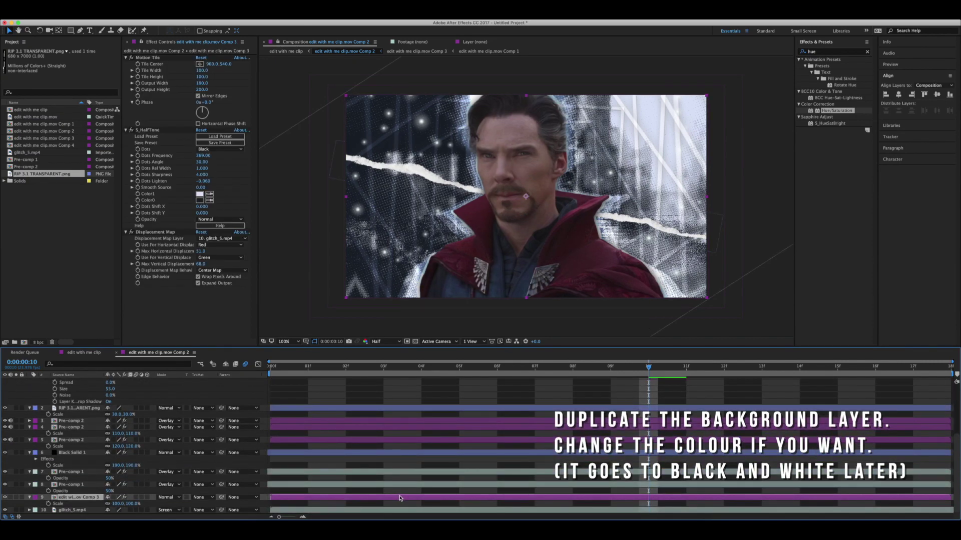
pyautogui.hotkey('ctrl', 'd')
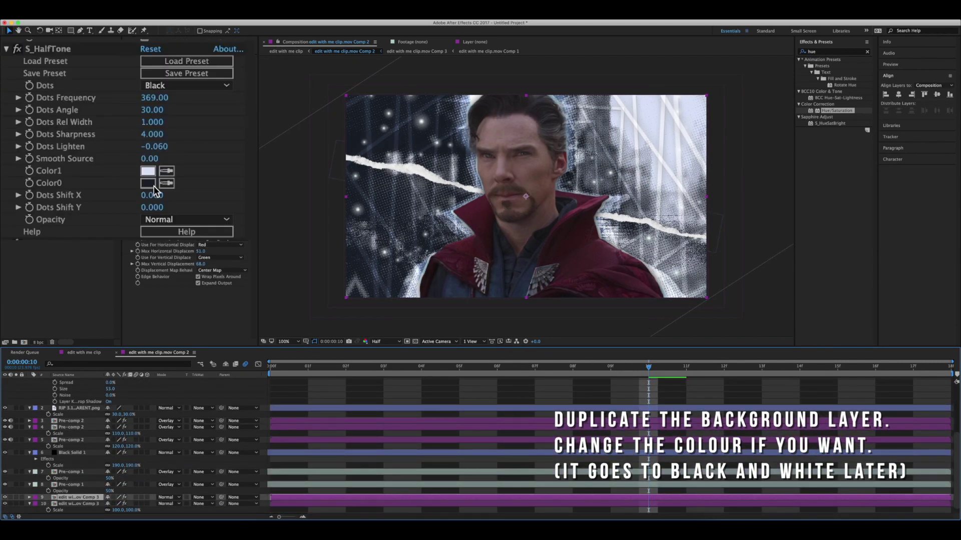
# Sample the duplicated background's S_HalfTone Color0 from the red cloak and set its Color1 to EDB8C7
pyautogui.click(167, 185)
pyautogui.click(440, 269)
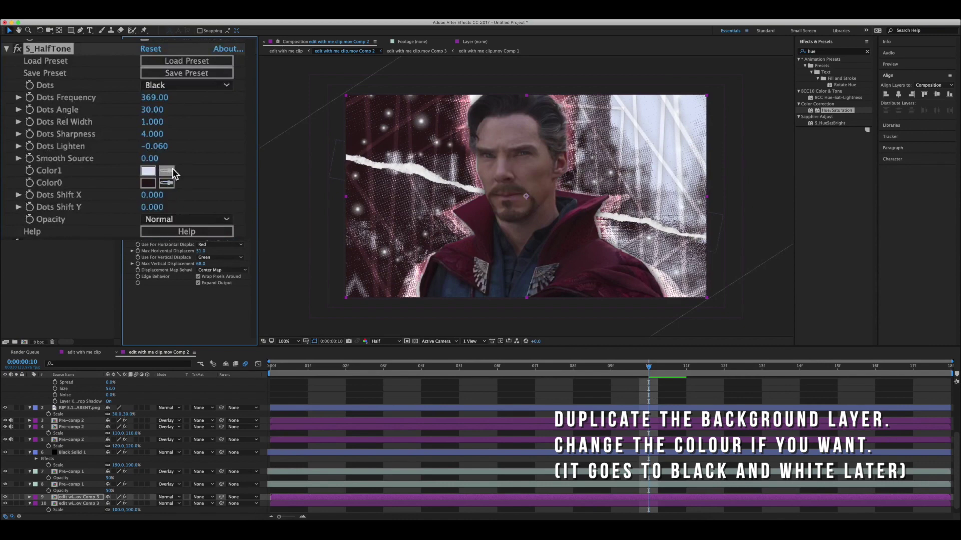
pyautogui.click(589, 208)
pyautogui.click(149, 171)
pyautogui.moveTo(215, 295); pyautogui.dragTo(186, 277)
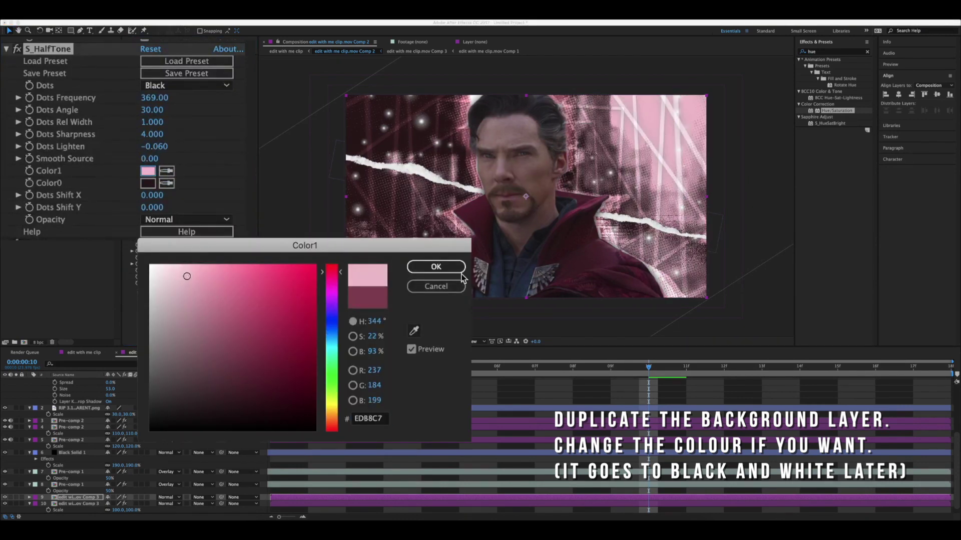
pyautogui.click(436, 267)
# Pick a dark maroon from the cloak as the duplicated background's S_HalfTone Color0
pyautogui.click(148, 183)
pyautogui.moveTo(206, 400)
pyautogui.mouseDown()
pyautogui.moveTo(241, 412)
pyautogui.moveTo(223, 415)
pyautogui.moveTo(284, 413)
pyautogui.moveTo(235, 409)
pyautogui.mouseUp()
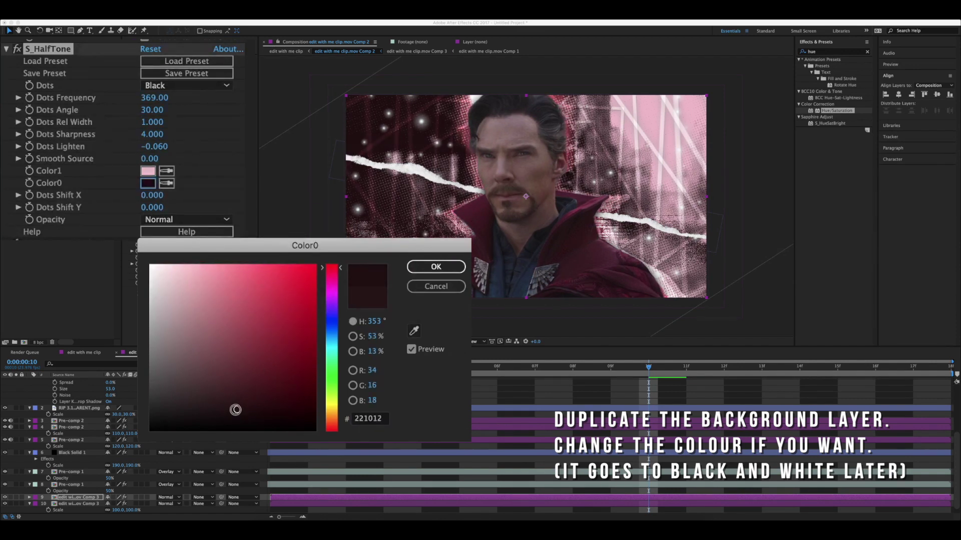
pyautogui.click(414, 331)
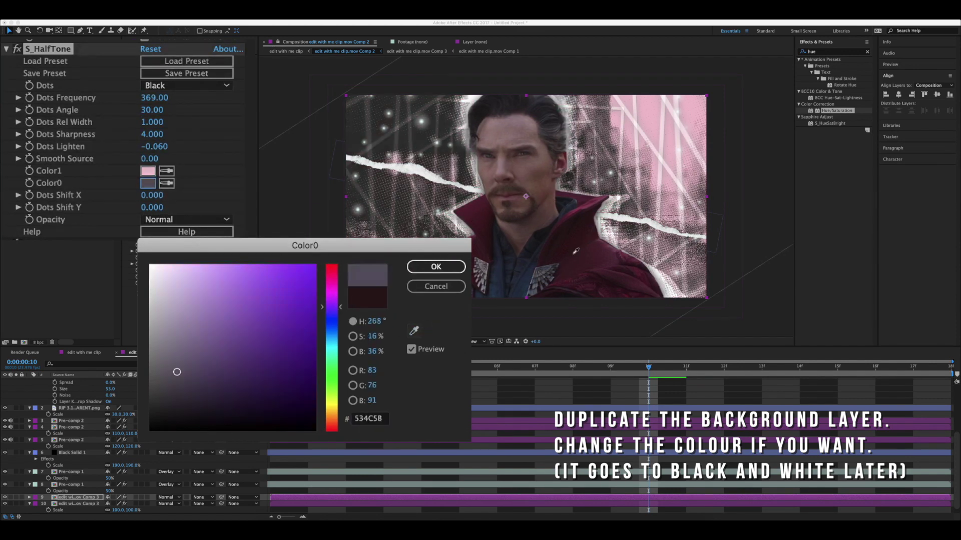
pyautogui.click(637, 269)
pyautogui.click(459, 268)
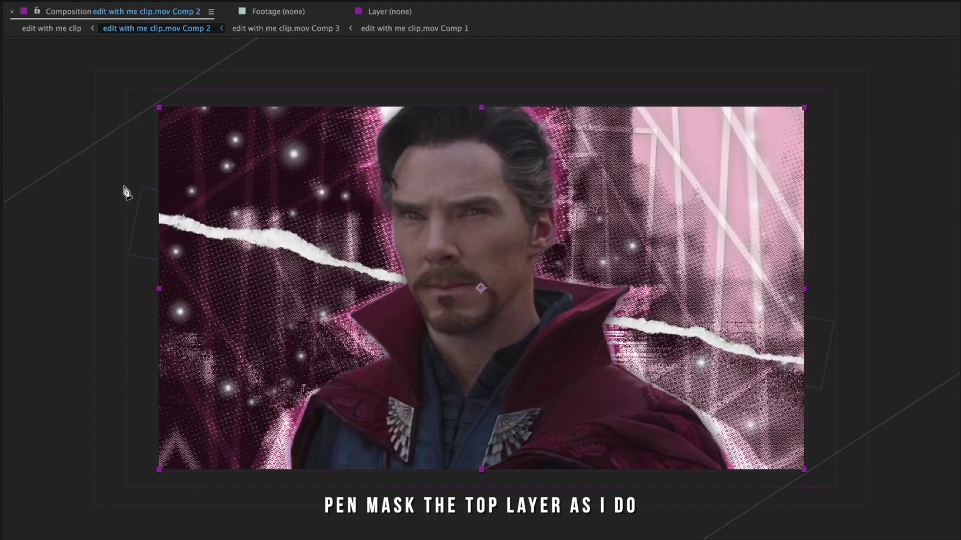
# Draw a closed pen mask on the duplicated background layer, following the tear and enclosing the area above it
pyautogui.click(153, 215)
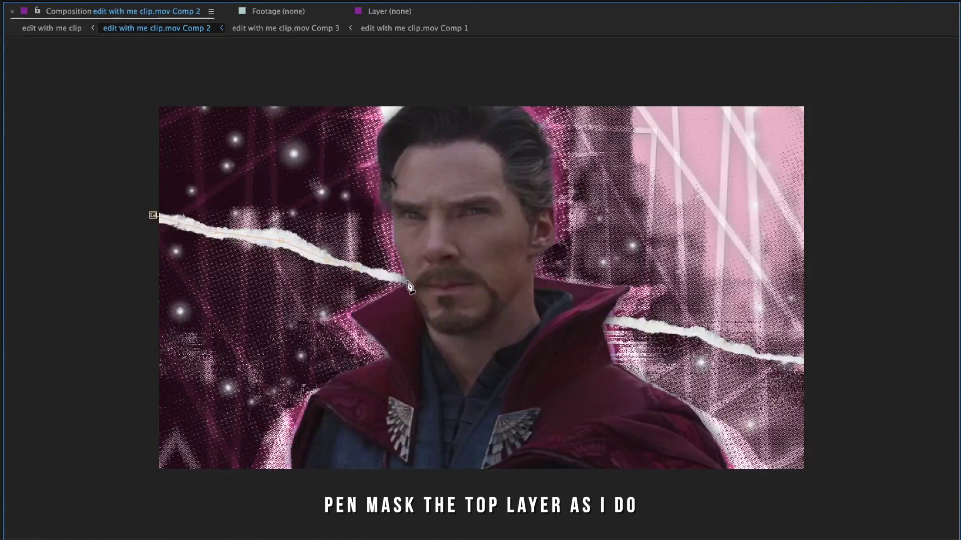
pyautogui.click(601, 319)
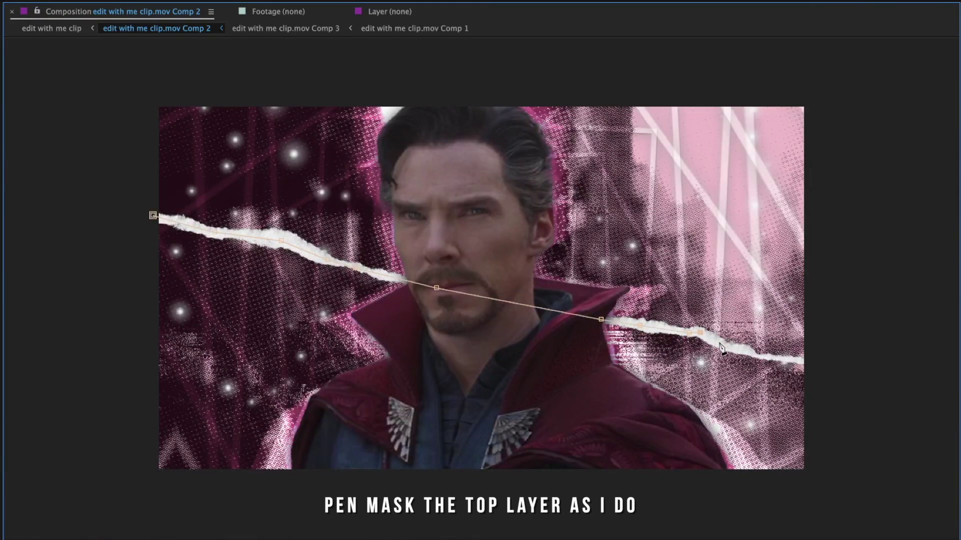
pyautogui.click(832, 78)
pyautogui.click(129, 64)
pyautogui.click(153, 215)
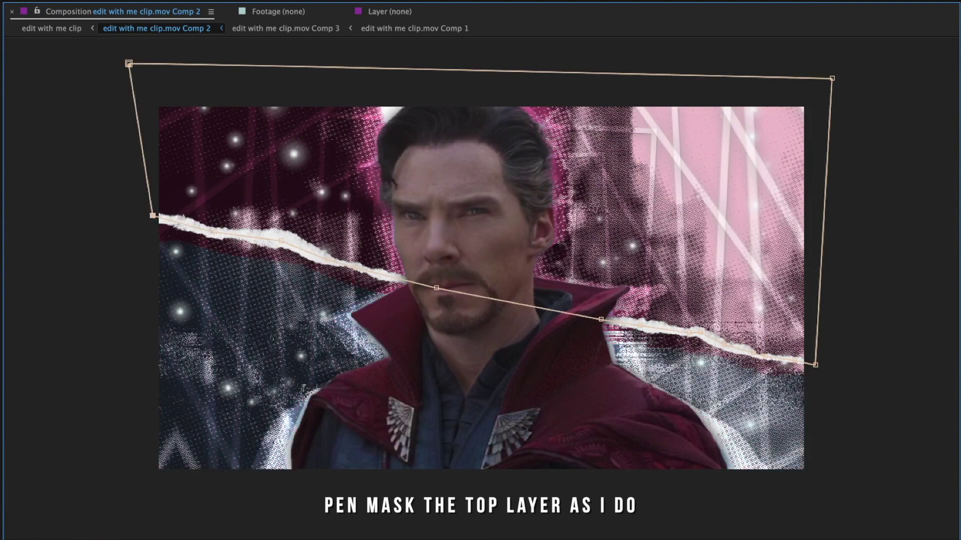
pyautogui.doubleClick(436, 287)
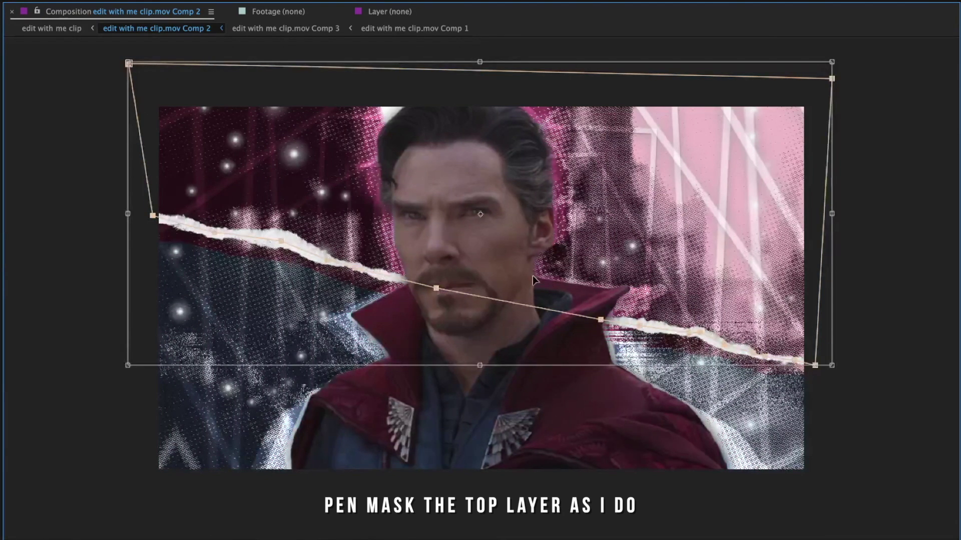
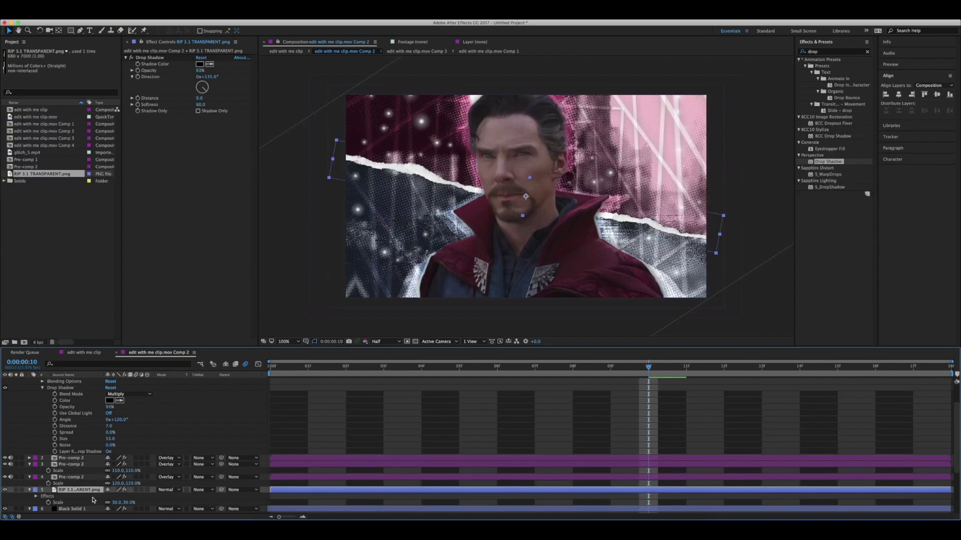
# Search the effects for "turb", apply the turbulent text preset to the rip layer and preview from the start
pyautogui.click(823, 52)
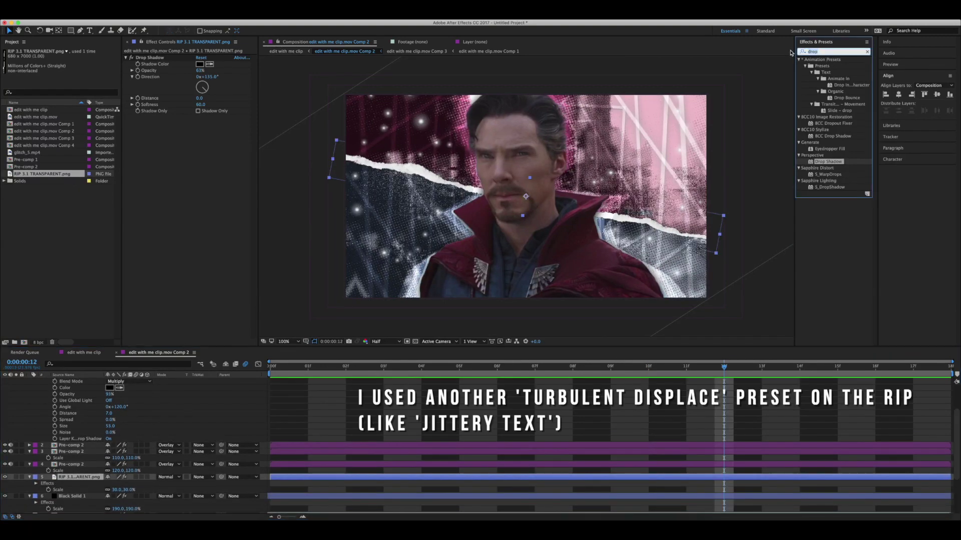
pyautogui.write('tyurb')
pyautogui.press('BackSpace')
pyautogui.press('BackSpace')
pyautogui.press('BackSpace')
pyautogui.press('BackSpace')
pyautogui.write('urb')
pyautogui.moveTo(829, 73); pyautogui.dragTo(393, 479)
pyautogui.moveTo(276, 368); pyautogui.dragTo(198, 375)
pyautogui.press('space')
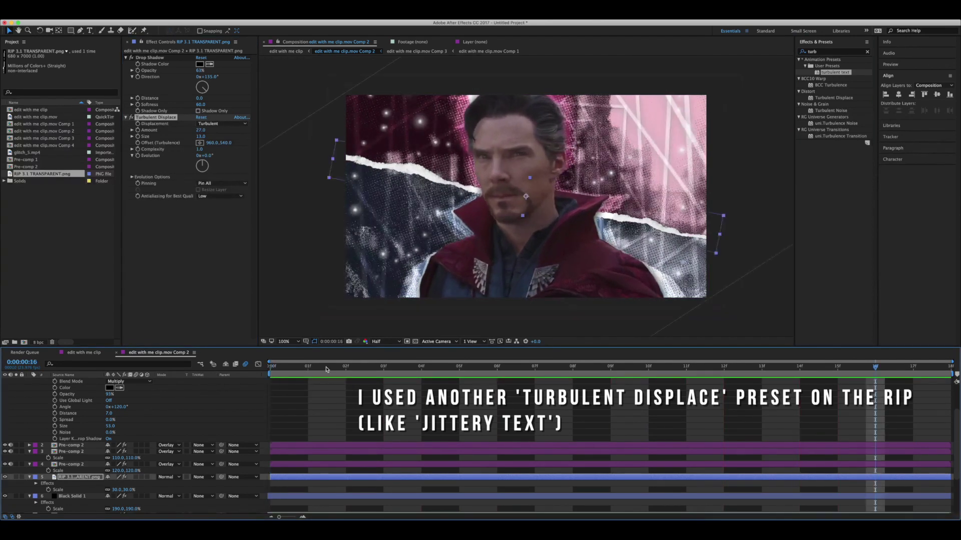
# Set the rip layer's Turbulent Displace size to 94 and amount to 10, previewing the motion
pyautogui.moveTo(200, 136); pyautogui.dragTo(234, 140)
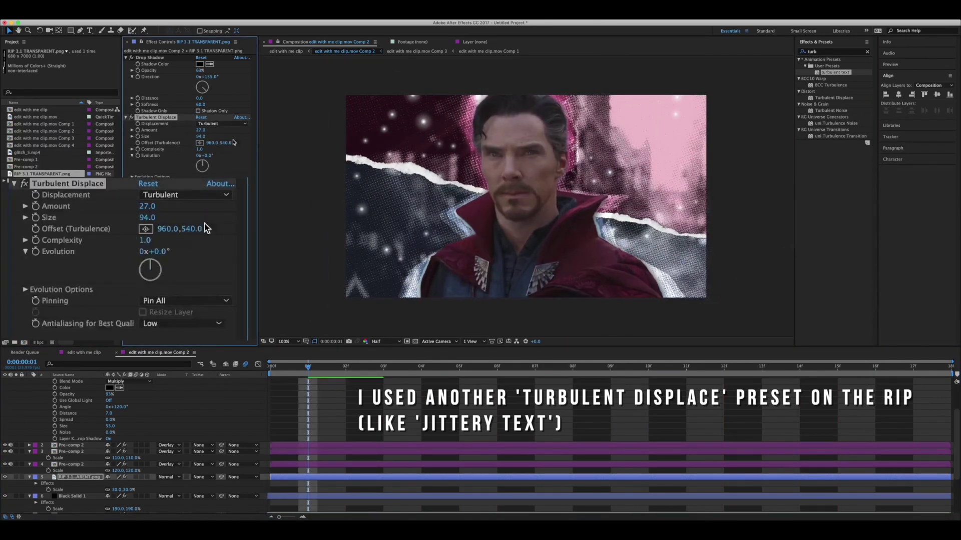
pyautogui.press('space')
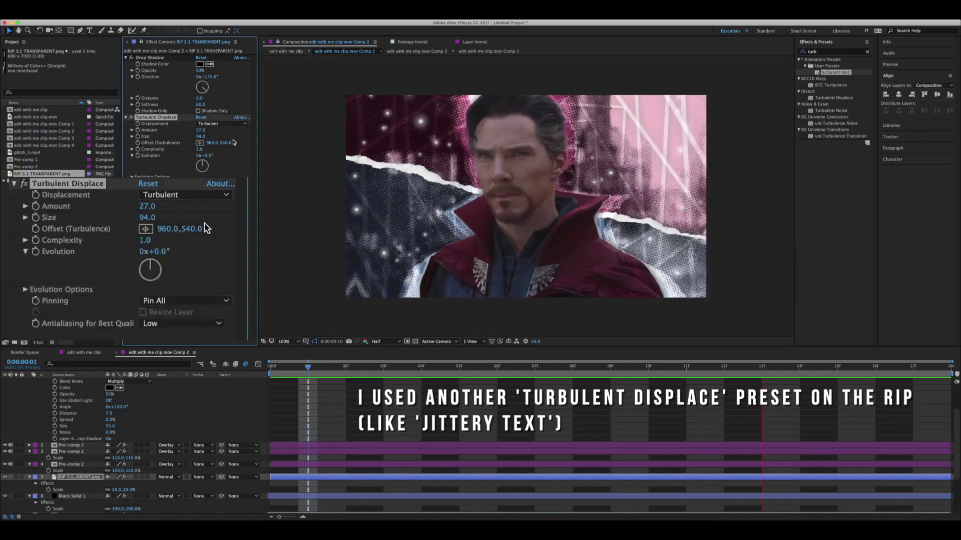
pyautogui.press('space')
pyautogui.moveTo(198, 130); pyautogui.dragTo(189, 129)
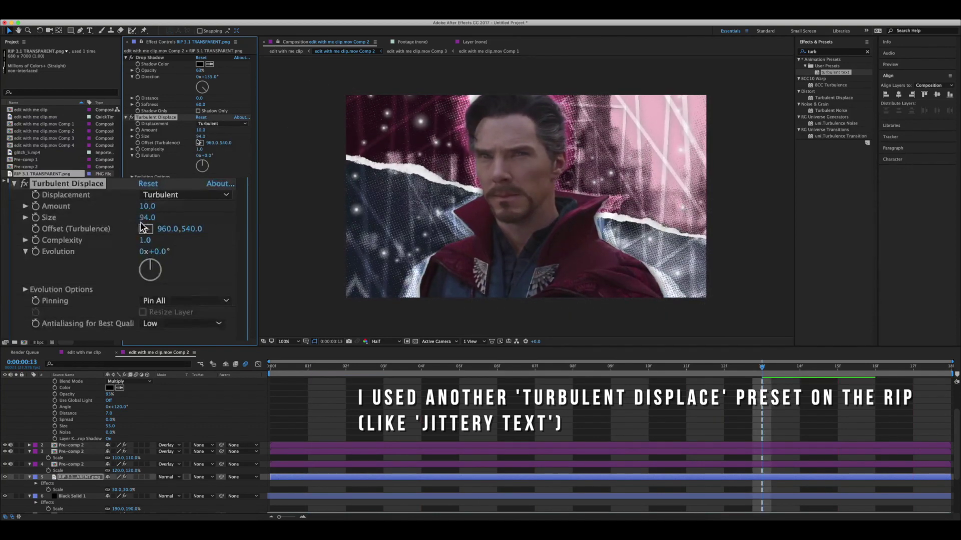
pyautogui.press('space')
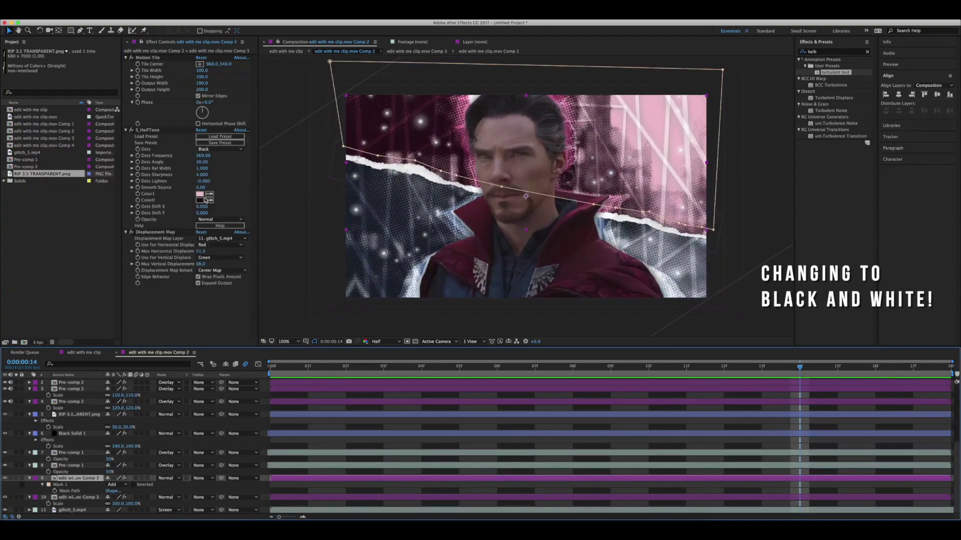
# Set the masked background layer's S_HalfTone Color1 to ECECEC and Color0 to 1F1F1F
pyautogui.click(200, 194)
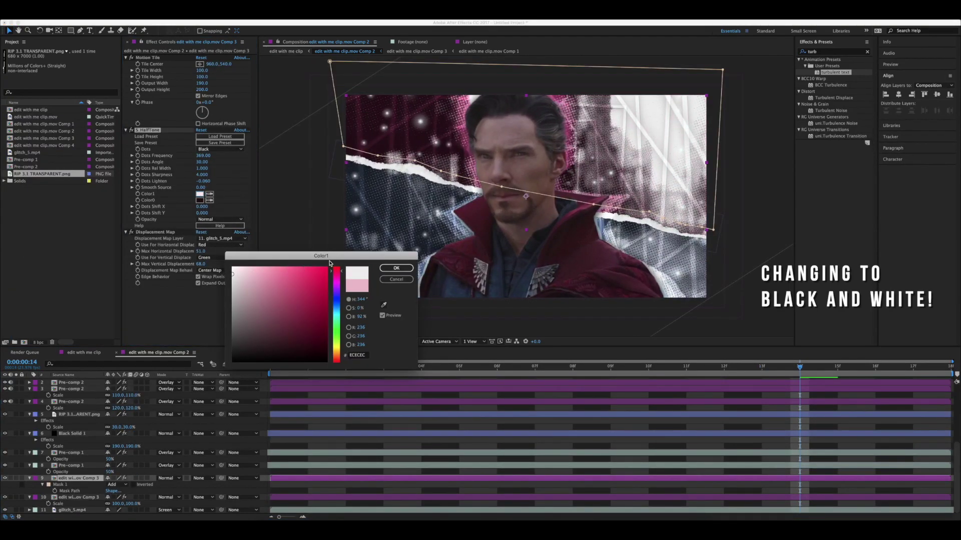
pyautogui.click(396, 269)
pyautogui.click(199, 200)
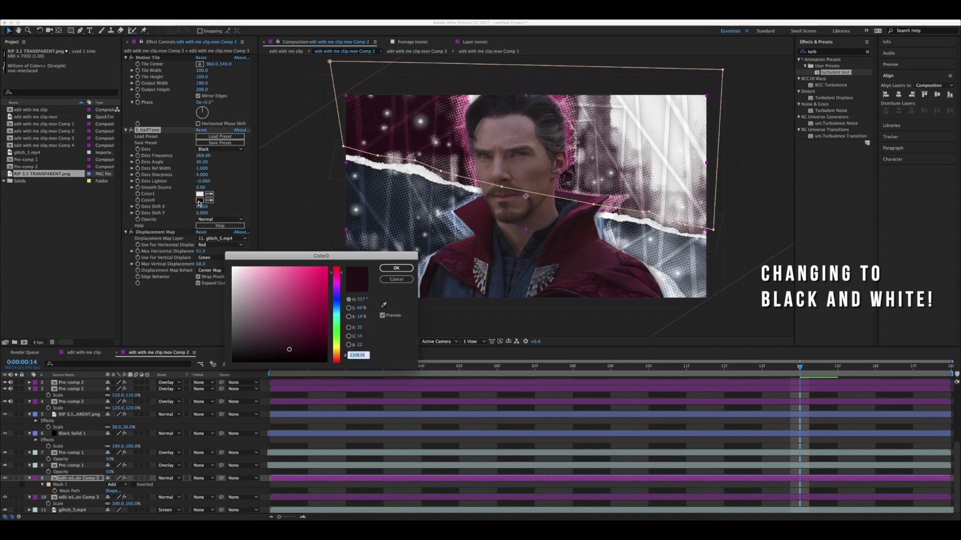
pyautogui.moveTo(234, 349); pyautogui.dragTo(229, 349)
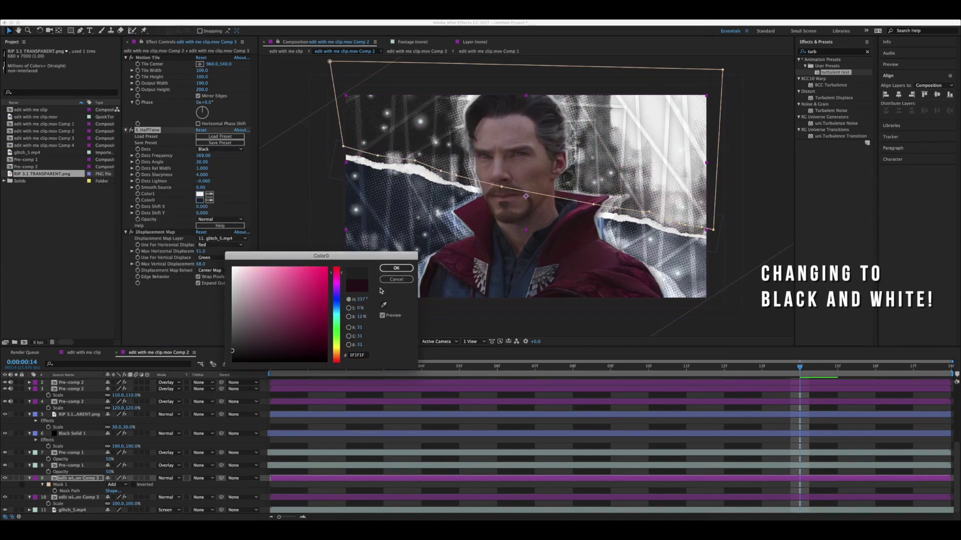
pyautogui.click(400, 270)
pyautogui.click(520, 445)
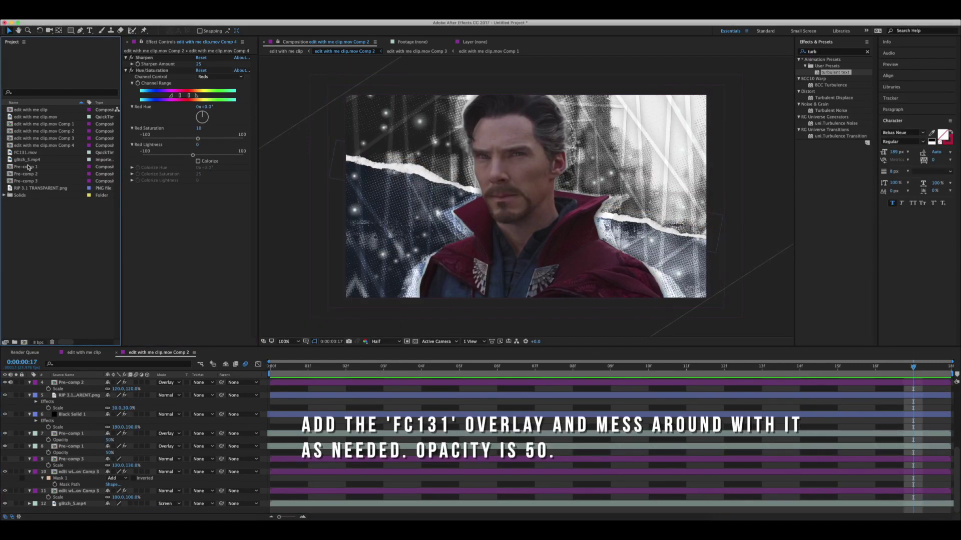
# Open the FC131.mov footage, set its in point at 0:00:03:15 and place the trimmed clip above all layers
pyautogui.moveTo(25, 152); pyautogui.dragTo(49, 167)
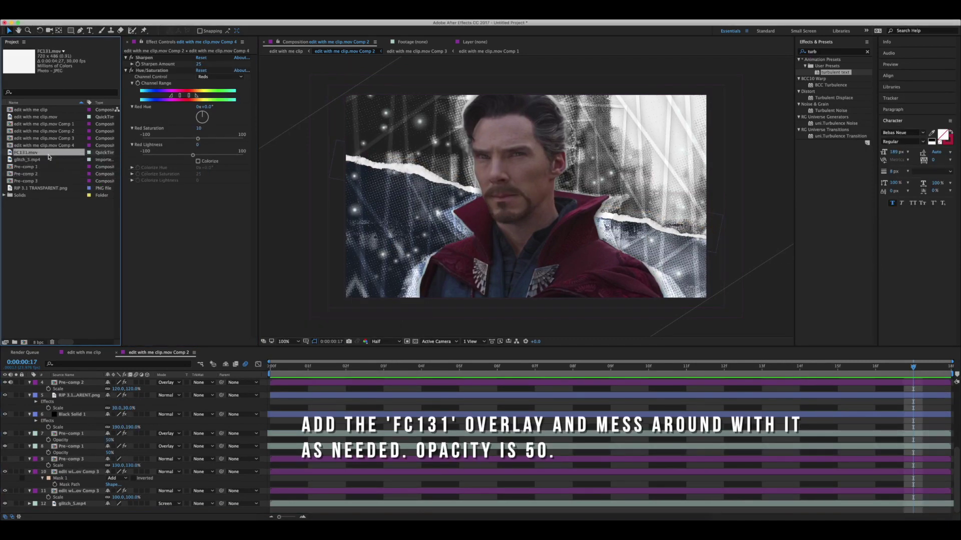
pyautogui.doubleClick(49, 153)
pyautogui.moveTo(511, 325); pyautogui.dragTo(639, 339)
pyautogui.click(482, 333)
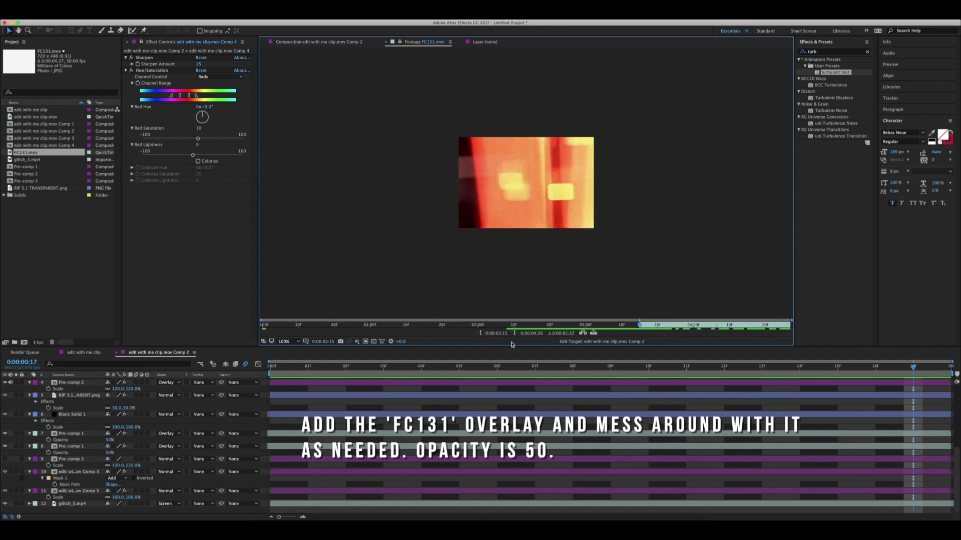
pyautogui.click(595, 334)
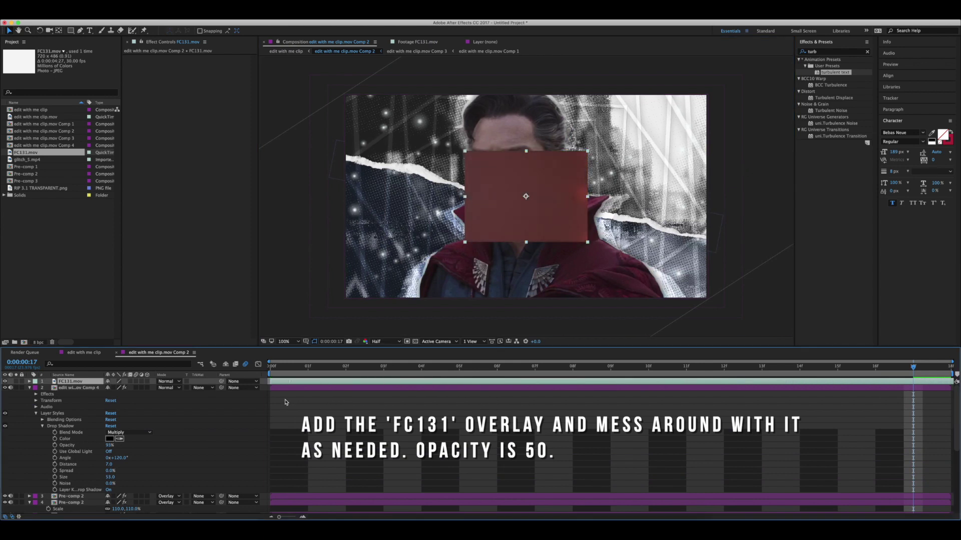
# Set the FC131.mov layer to Screen blending, scale it to 293% and preview the composition
pyautogui.click(169, 381)
pyautogui.click(183, 310)
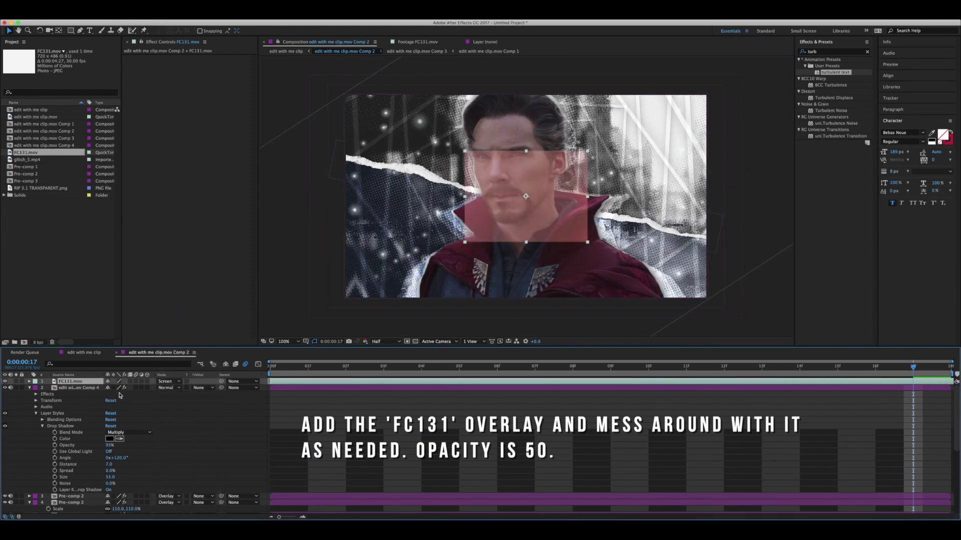
pyautogui.press('s')
pyautogui.moveTo(122, 388); pyautogui.dragTo(419, 72)
pyautogui.press('space')
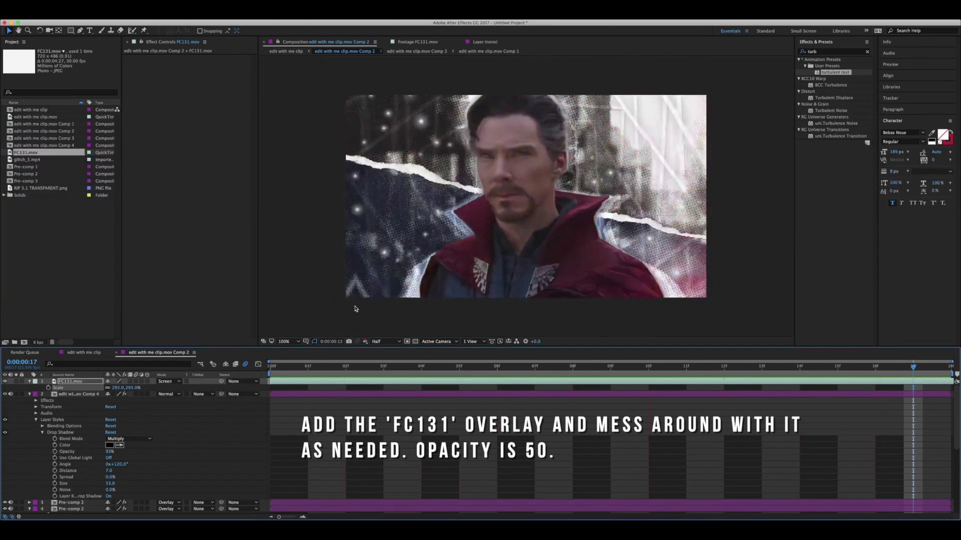
pyautogui.click(353, 307)
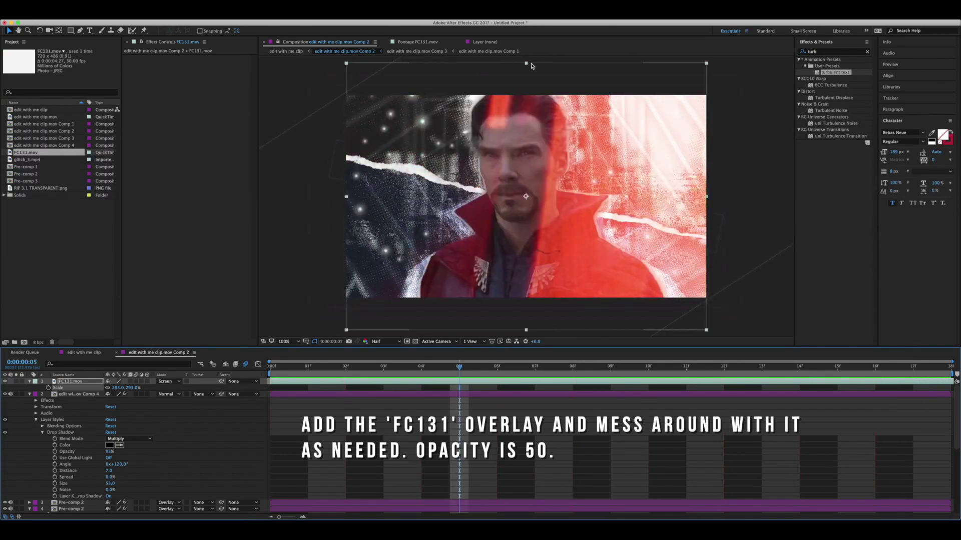
# Squash the FC131.mov overlay vertically to the frame height and set its opacity to 50%
pyautogui.moveTo(527, 65); pyautogui.dragTo(523, 97)
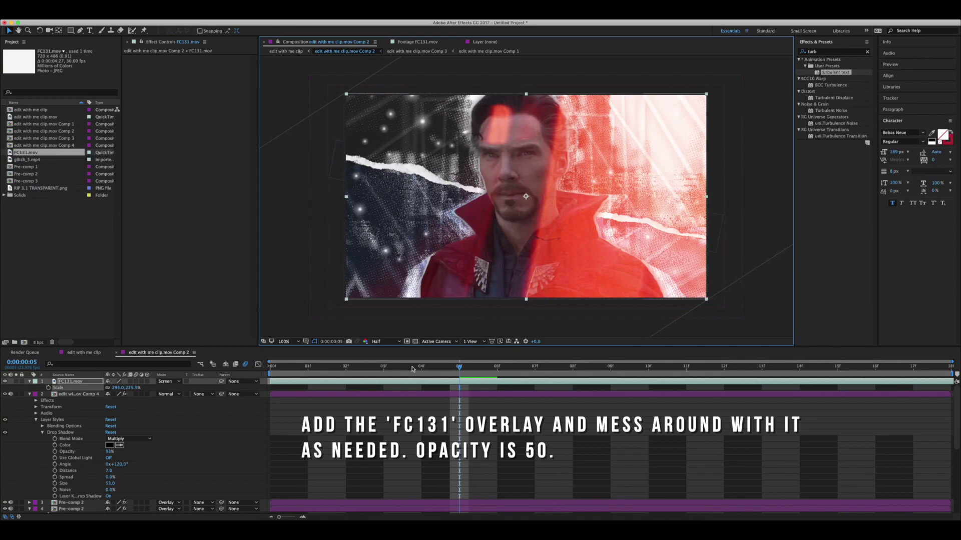
pyautogui.click(104, 385)
pyautogui.press('t')
pyautogui.press('Return')
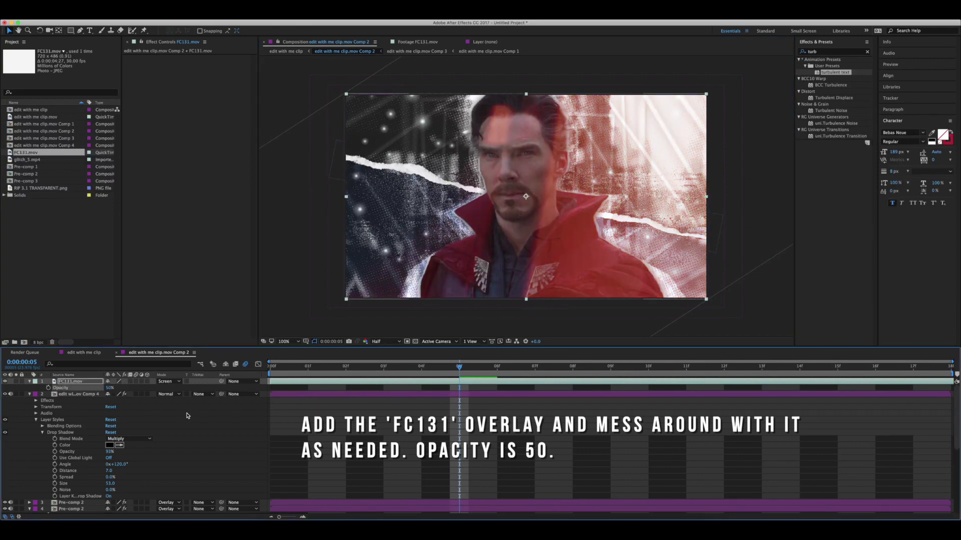
# Move the FC131.mov layer beneath the character layer and mask it to the area above the torn white edge
pyautogui.moveTo(97, 384); pyautogui.dragTo(73, 391)
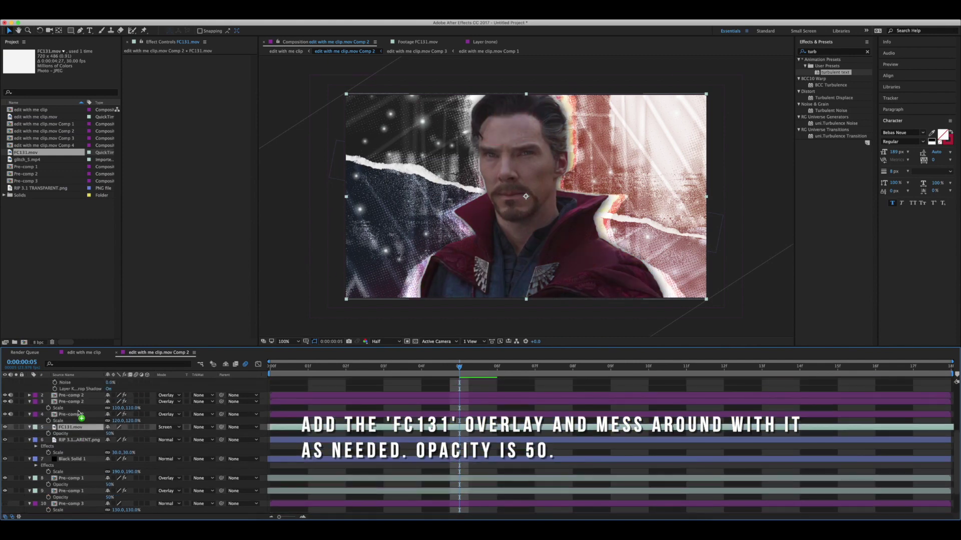
pyautogui.scroll(5, 80, 410)
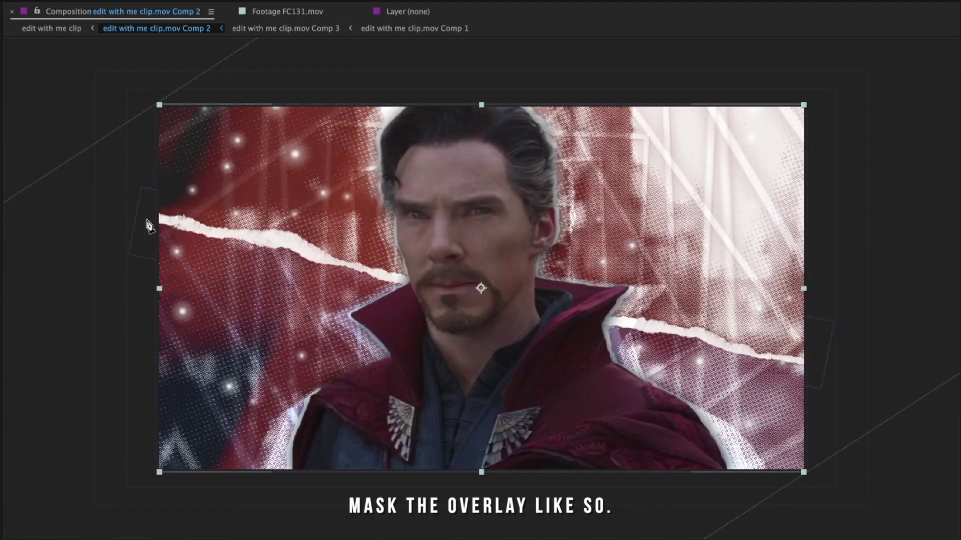
pyautogui.moveTo(146, 218); pyautogui.dragTo(170, 219)
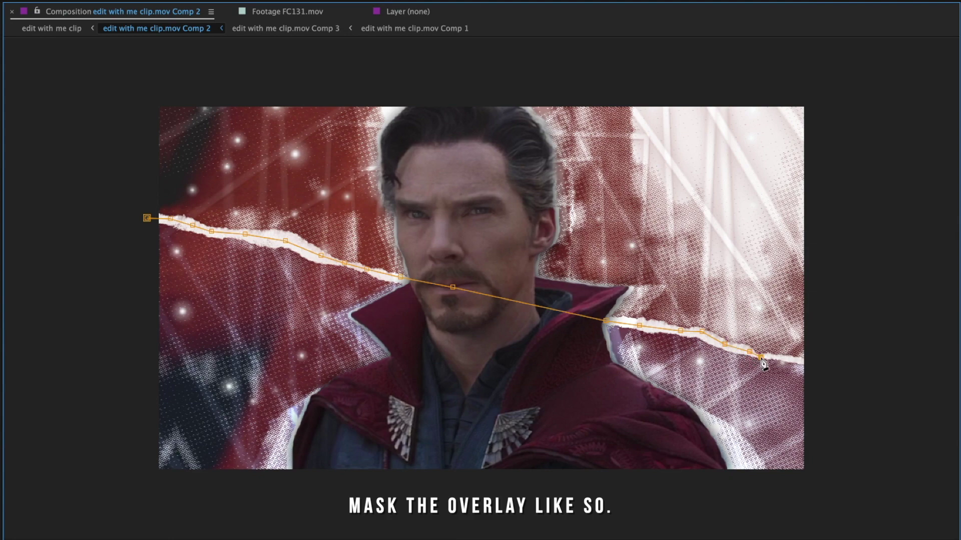
pyautogui.click(137, 78)
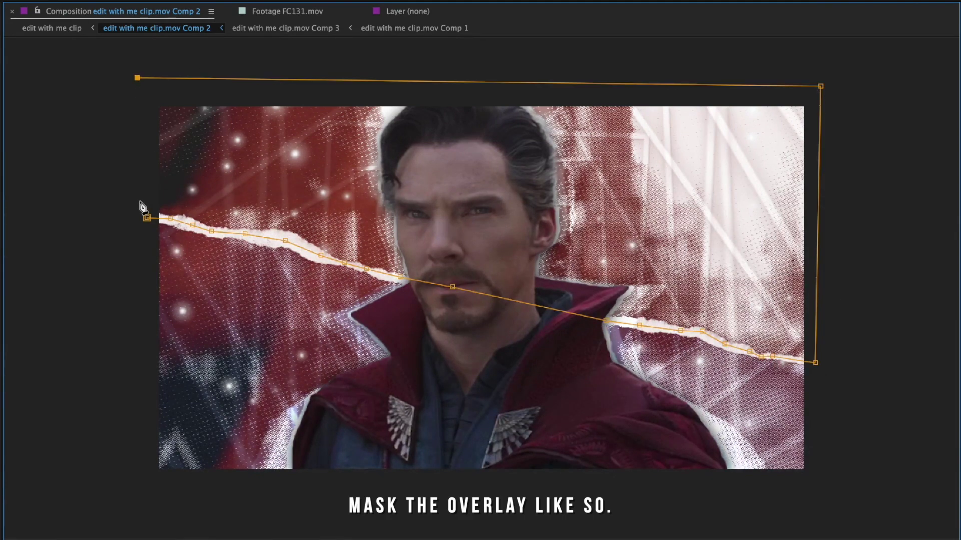
pyautogui.click(146, 218)
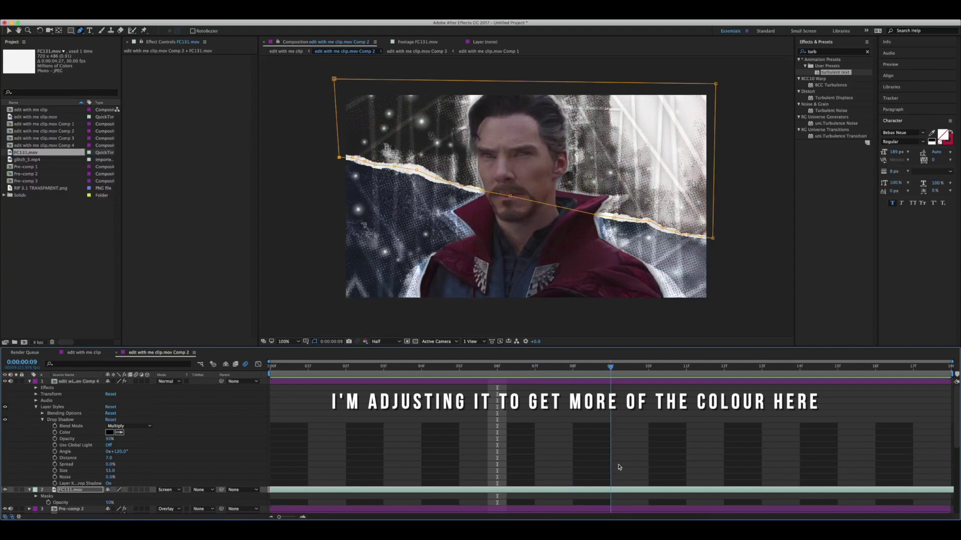
# Split the FC131.mov layer at frame 9, slide the second part to start at frame 6, and preview the overlap
pyautogui.click(621, 490)
pyautogui.press('super+shift+d')
pyautogui.moveTo(612, 368); pyautogui.dragTo(832, 386)
pyautogui.moveTo(613, 491); pyautogui.dragTo(633, 507)
pyautogui.moveTo(839, 368); pyautogui.dragTo(877, 371)
pyautogui.moveTo(892, 491); pyautogui.dragTo(820, 476)
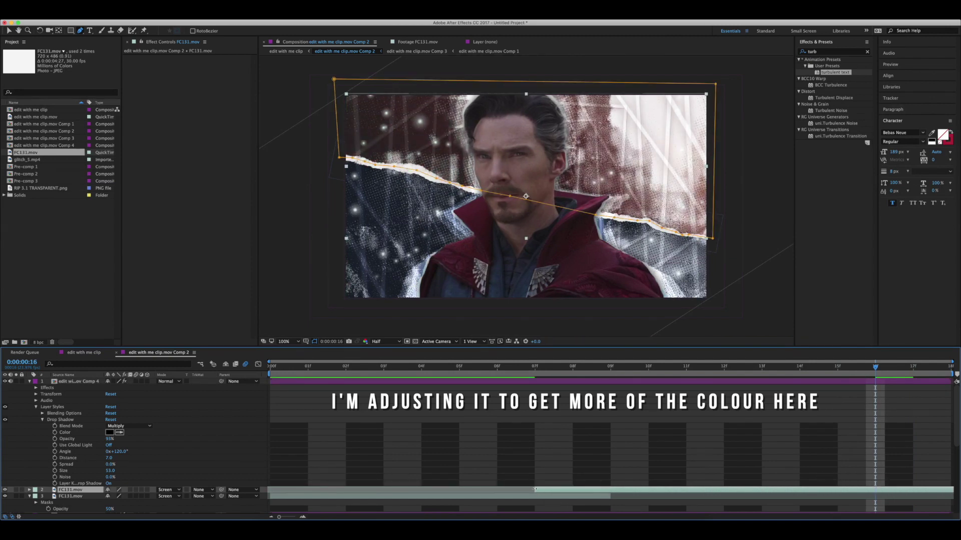
pyautogui.moveTo(699, 487); pyautogui.dragTo(497, 491)
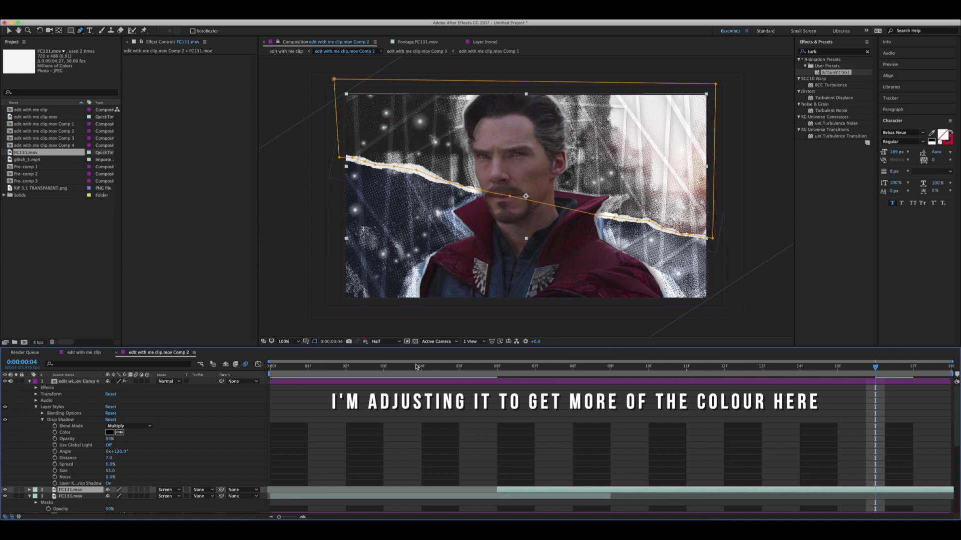
pyautogui.press('space')
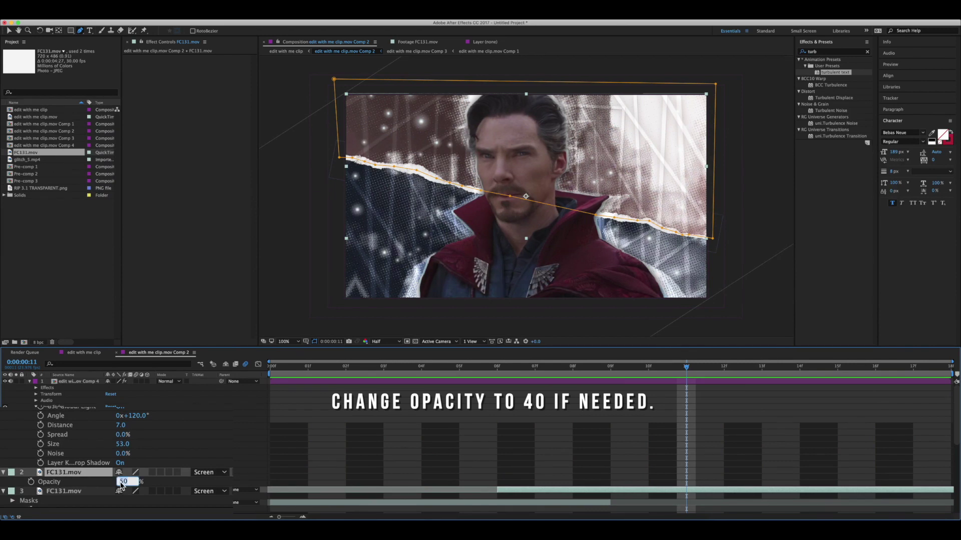
# Set the opacity of both FC131.mov layers to 40%
pyautogui.press('Return')
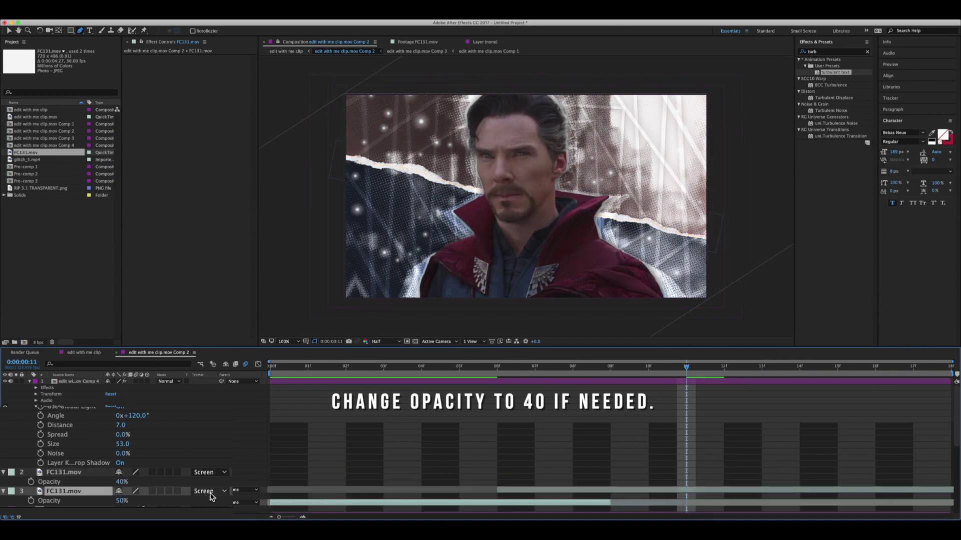
pyautogui.scroll(-3, 122, 502)
pyautogui.write('40')
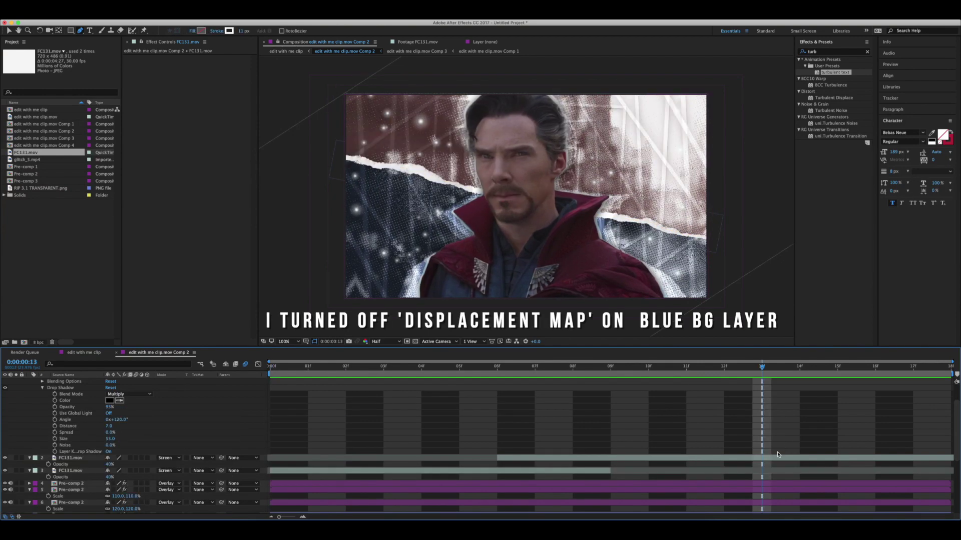
# Turn off the Displacement Map effect on the unmasked blue background layer and preview the composition from the start
pyautogui.scroll(-7, 778, 455)
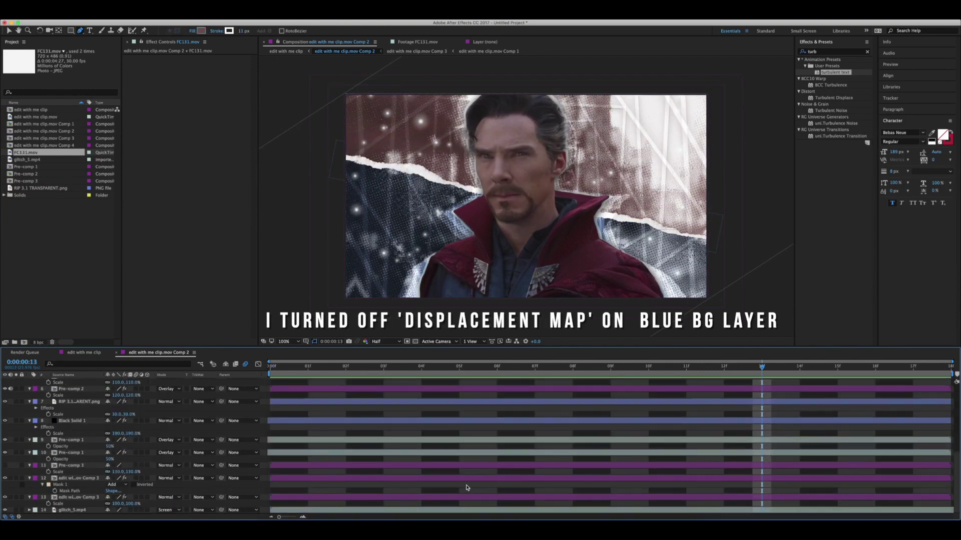
pyautogui.click(400, 498)
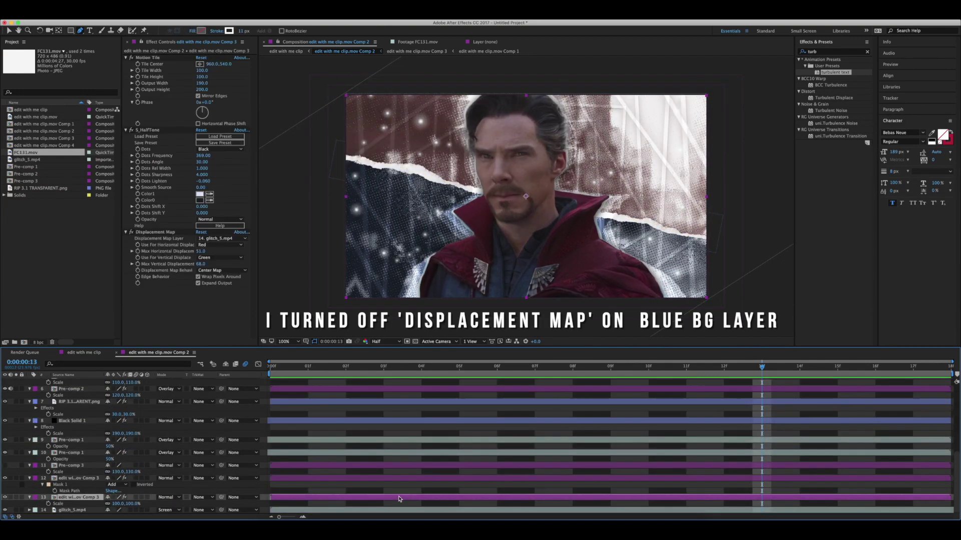
pyautogui.click(132, 232)
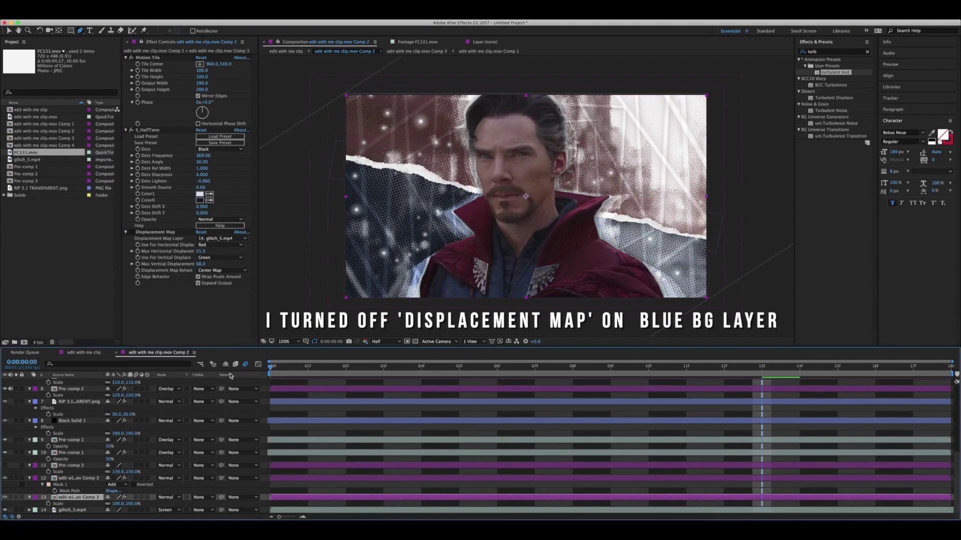
pyautogui.press('Home')
pyautogui.press('space')
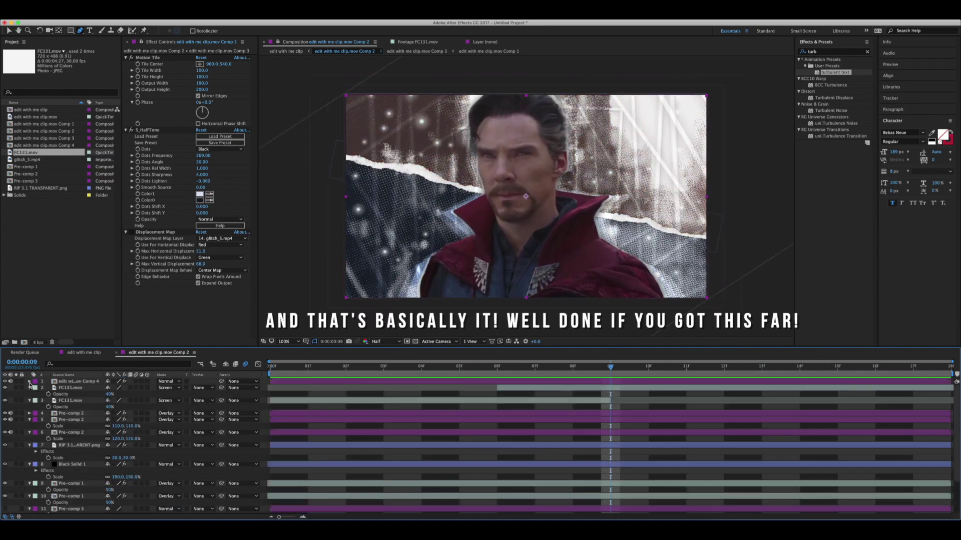
# Collapse the expanded properties of all the layers in the timeline
pyautogui.click(30, 401)
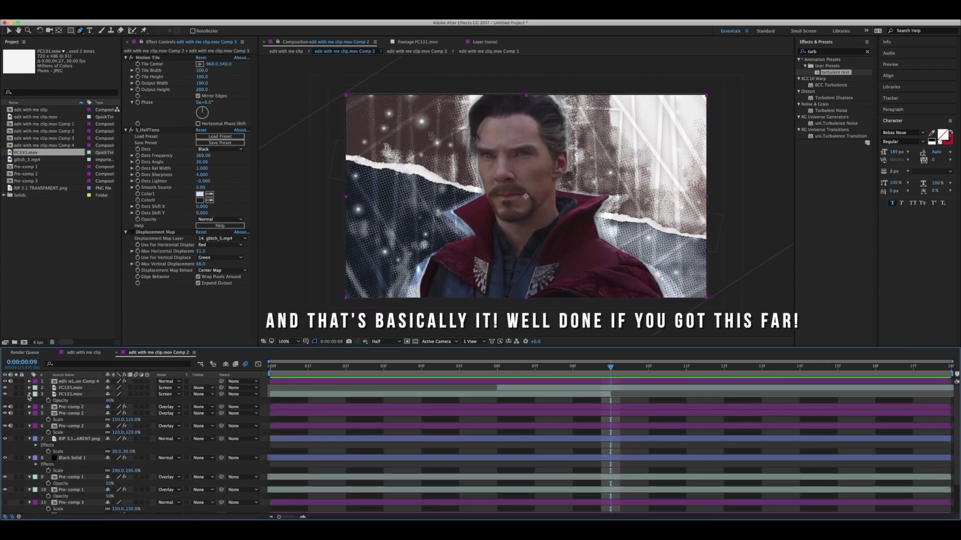
pyautogui.click(30, 402)
pyautogui.click(29, 407)
pyautogui.click(30, 414)
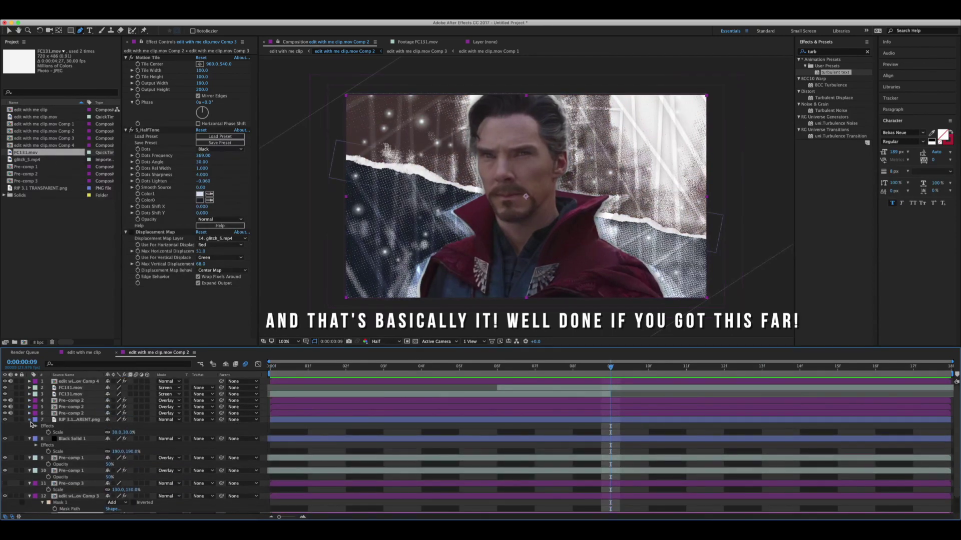
pyautogui.click(30, 421)
pyautogui.click(30, 426)
pyautogui.click(30, 426)
pyautogui.click(30, 434)
pyautogui.click(29, 432)
pyautogui.click(30, 439)
pyautogui.click(29, 445)
pyautogui.click(30, 451)
pyautogui.click(30, 458)
# Add an adjustment layer above the character layer at the head of the layer stack
pyautogui.click(637, 383)
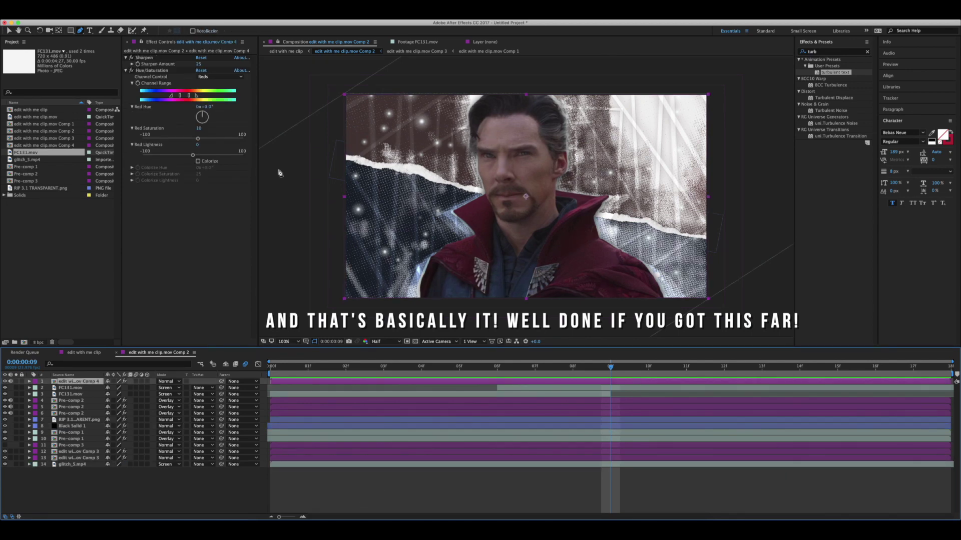
pyautogui.click(132, 16)
pyautogui.moveTo(145, 26)
pyautogui.click(265, 70)
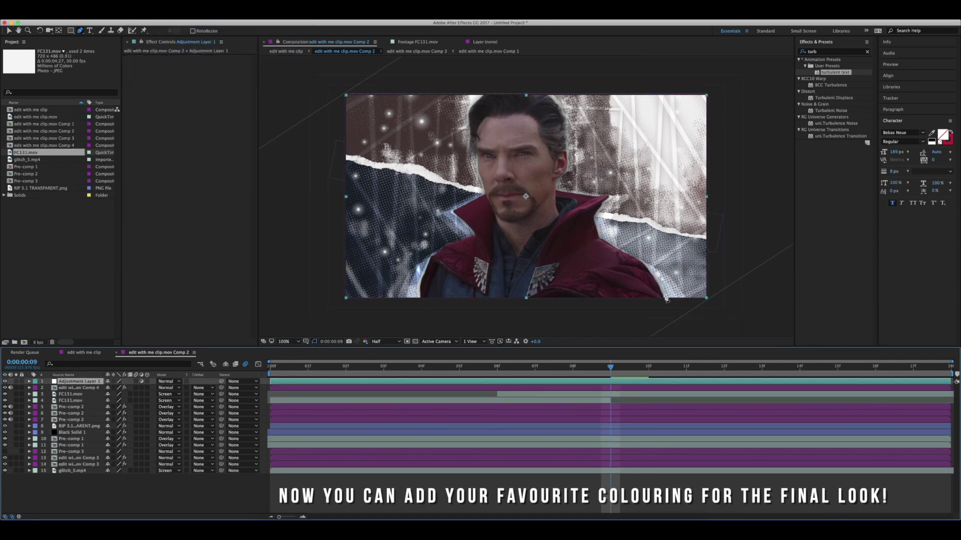
# Apply Magic Bullet Looks to the adjustment layer, compare custom looks including Rustic and moonlight, and accept a look at 51% strength
pyautogui.moveTo(475, 370); pyautogui.dragTo(511, 381)
pyautogui.moveTo(835, 53); pyautogui.dragTo(547, 310)
pyautogui.write('look')
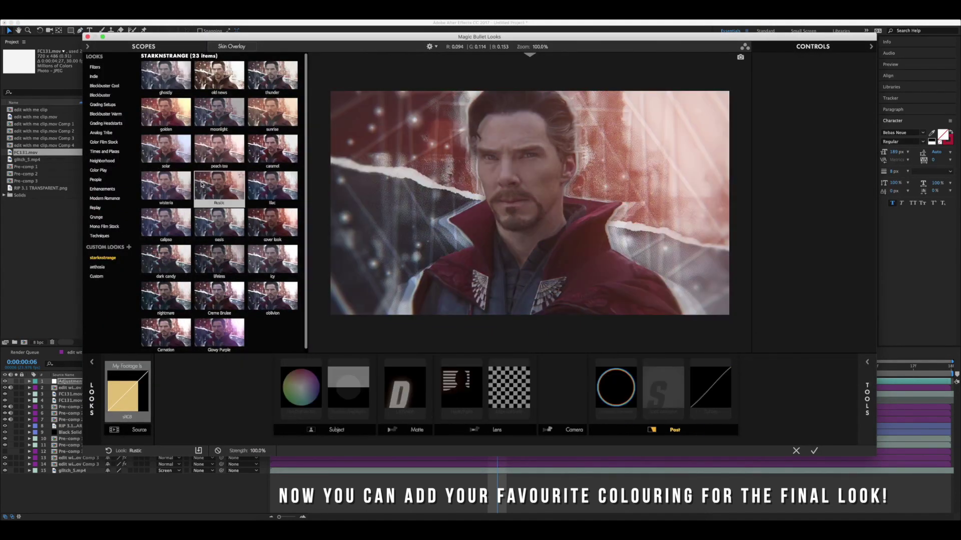
pyautogui.click(216, 196)
pyautogui.click(209, 113)
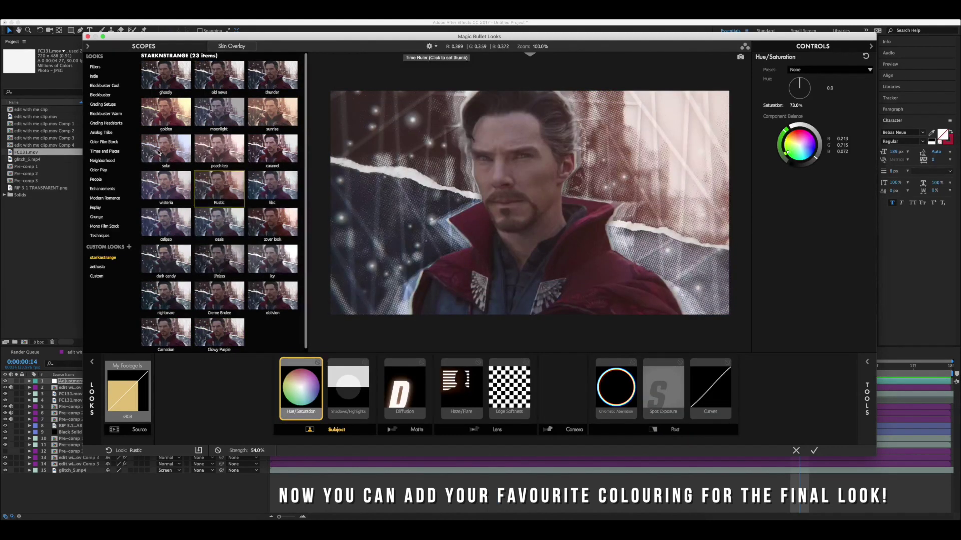
pyautogui.click(159, 153)
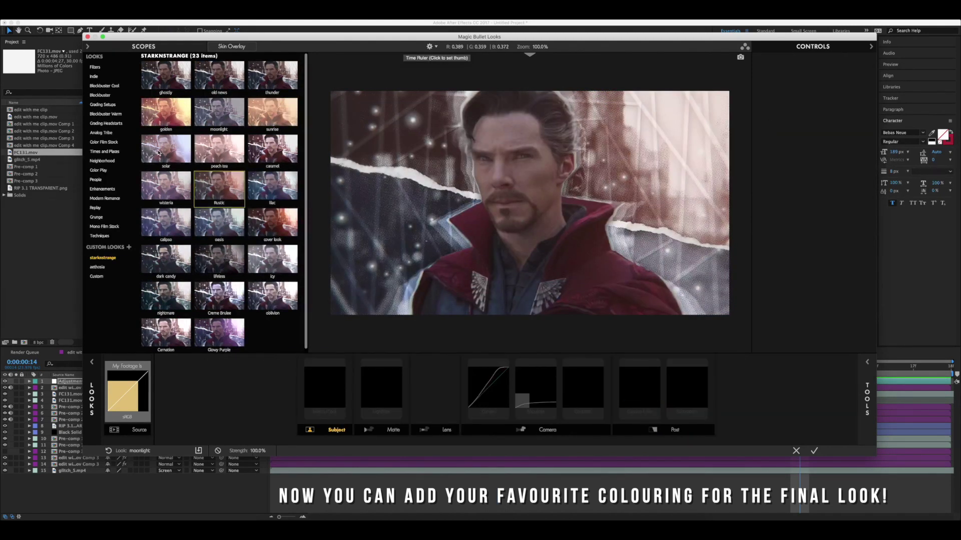
pyautogui.click(814, 451)
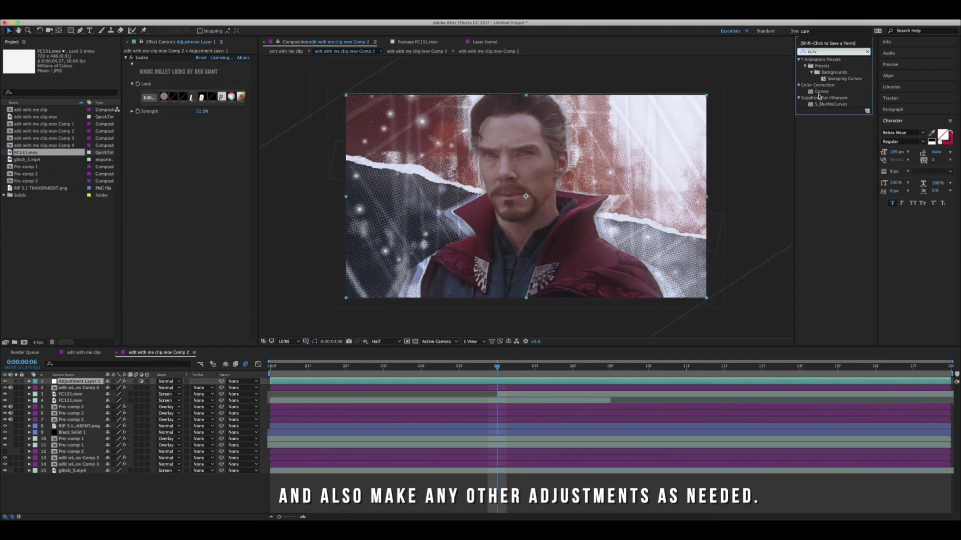
# Add Curves to the adjustment layer with a gentle S-shaped RGB curve and place it above the Looks effect
pyautogui.doubleClick(821, 91)
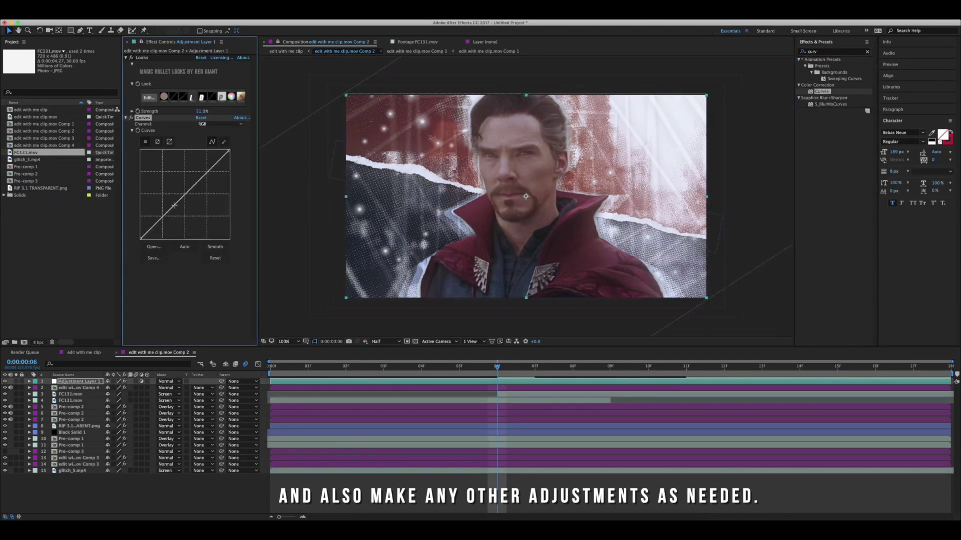
pyautogui.moveTo(167, 217); pyautogui.dragTo(166, 215)
pyautogui.moveTo(210, 171); pyautogui.dragTo(208, 169)
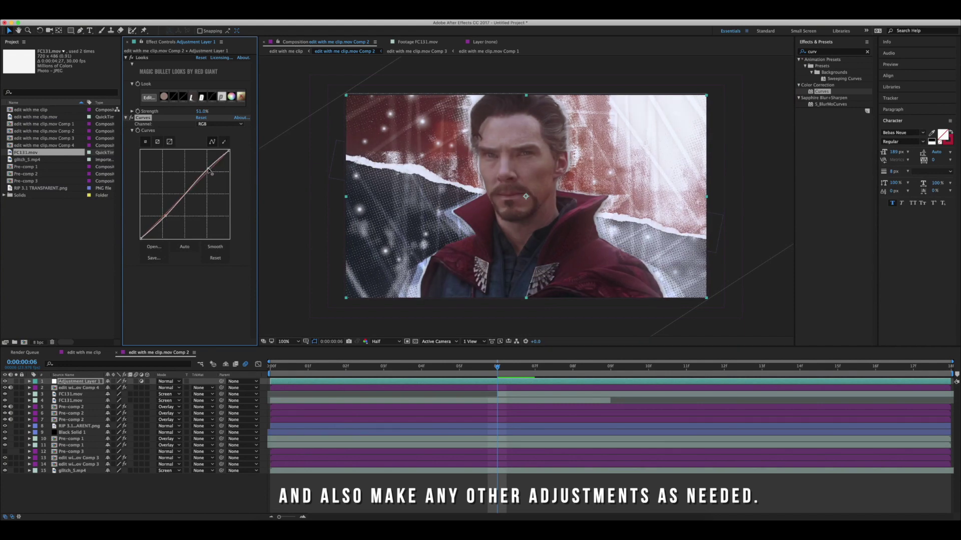
pyautogui.click(143, 57)
pyautogui.moveTo(143, 116); pyautogui.dragTo(144, 59)
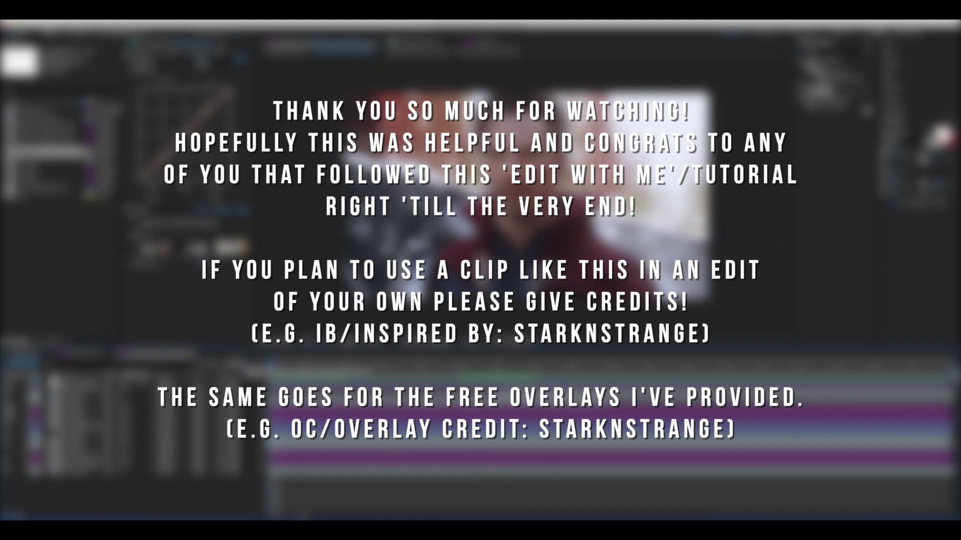